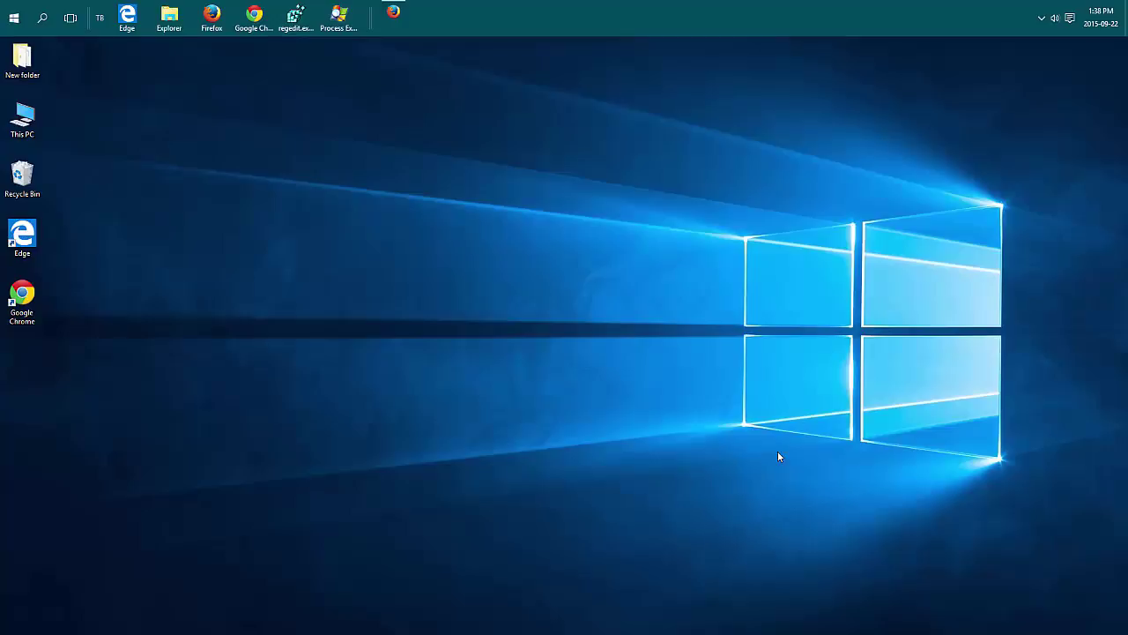
Open the Power Options window from the Start button's system tools list, then close it
{"action": "left_click", "coordinate": [1042, 18]}
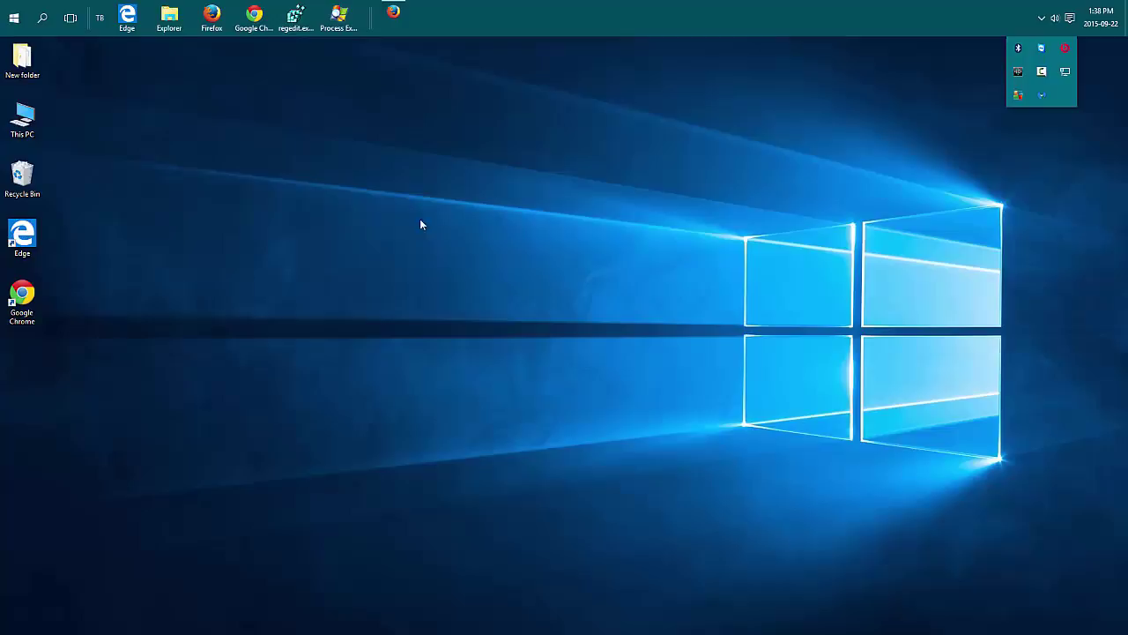
{"action": "left_click", "coordinate": [348, 236]}
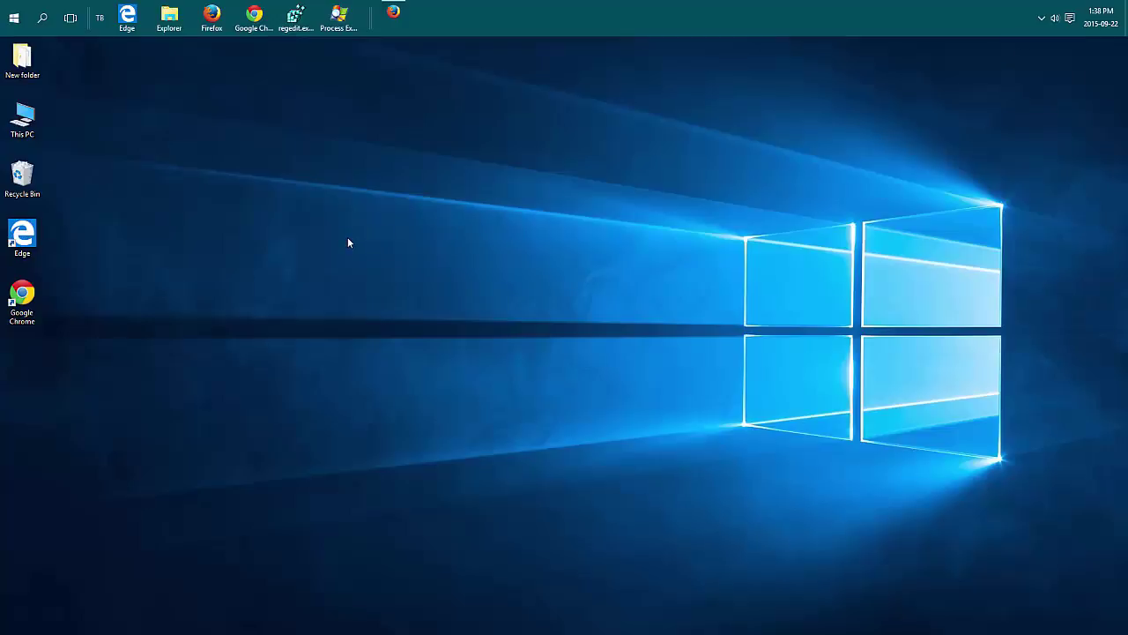
{"action": "right_click", "coordinate": [20, 26]}
{"action": "left_click", "coordinate": [21, 24]}
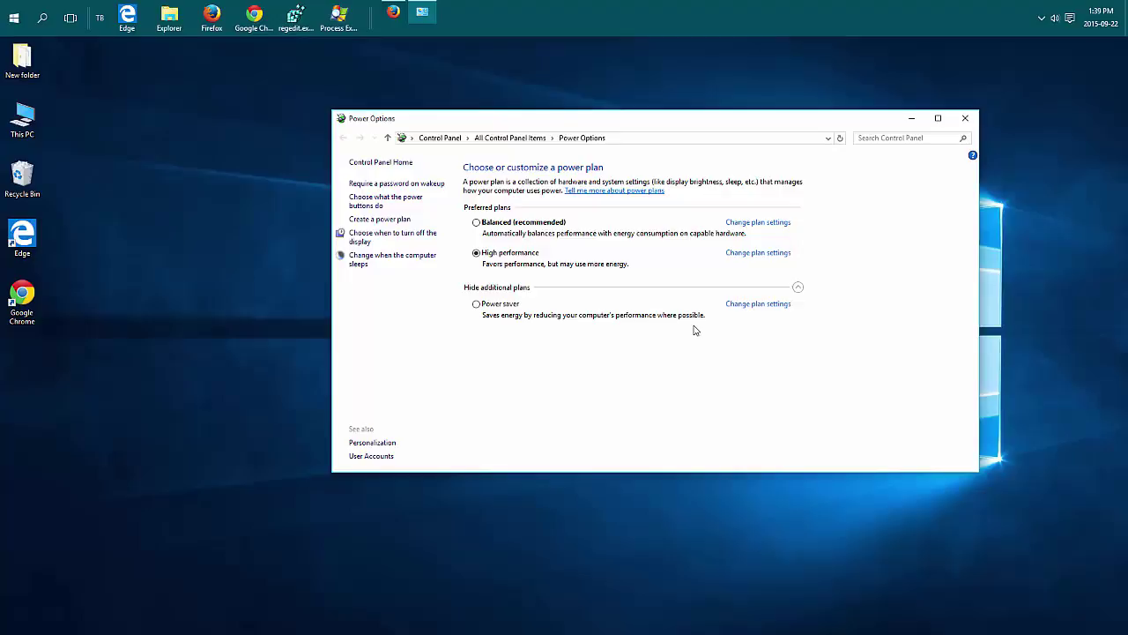
{"action": "left_click_drag", "start_coordinate": [788, 122], "coordinate": [606, 152]}
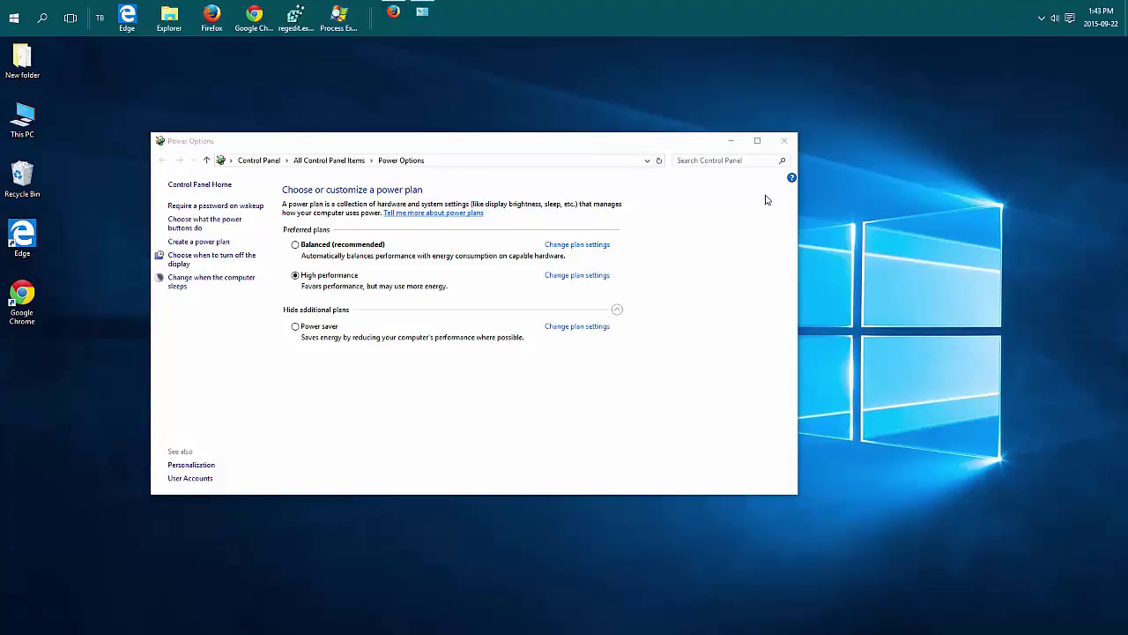
{"action": "left_click", "coordinate": [785, 142]}
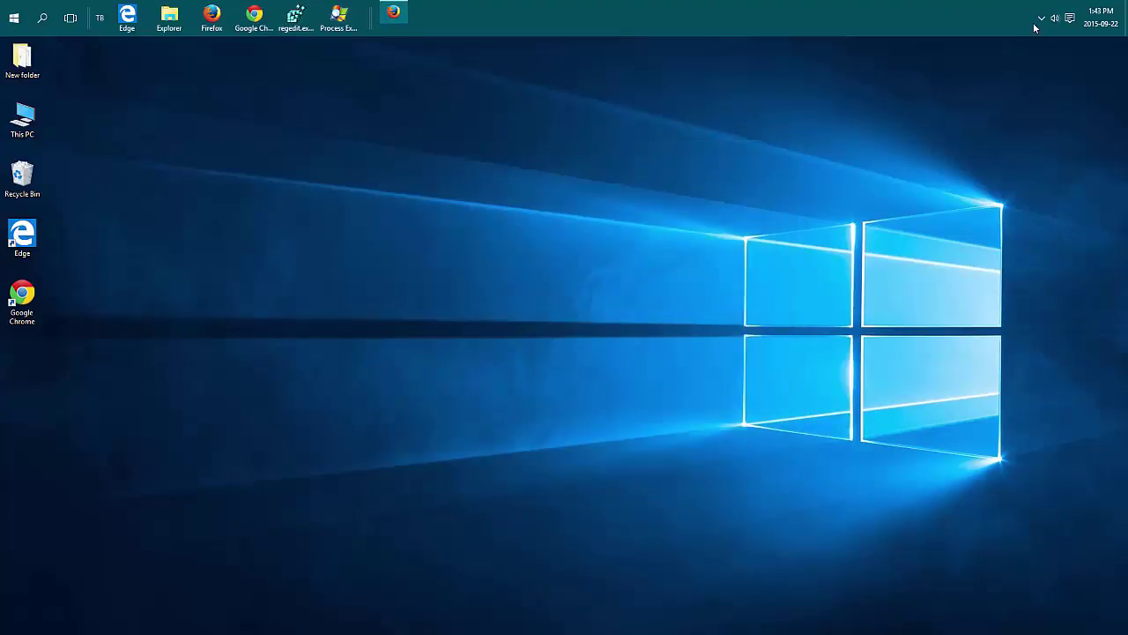
Launch Malwarebytes Anti-Malware's Dashboard from its hidden notification-area icon
{"action": "left_click", "coordinate": [1041, 18]}
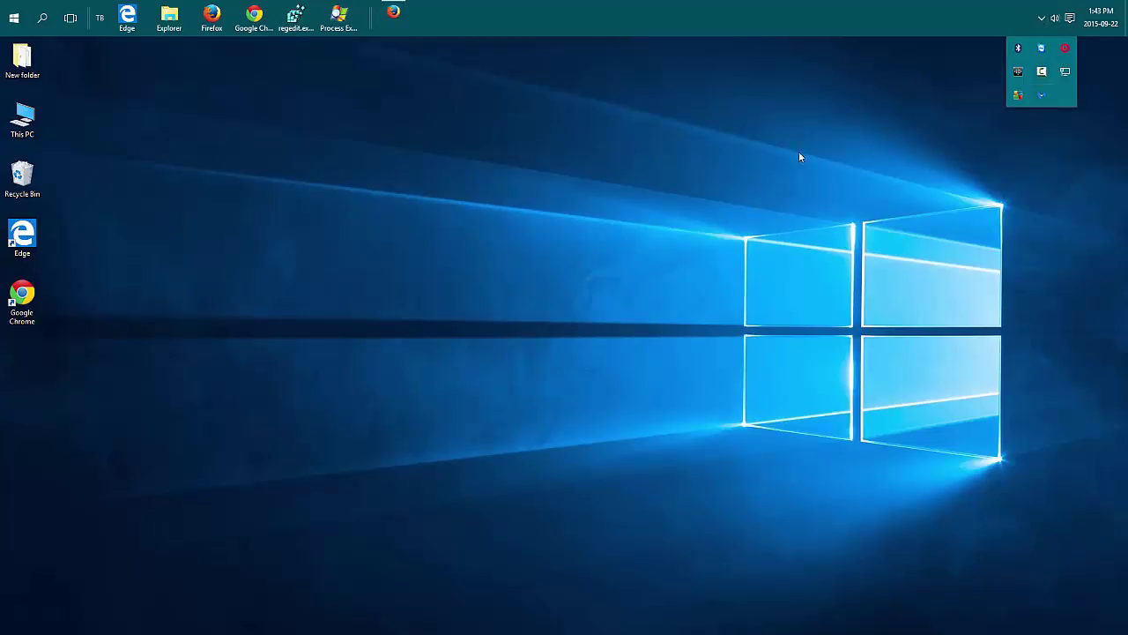
{"action": "left_click", "coordinate": [1040, 99]}
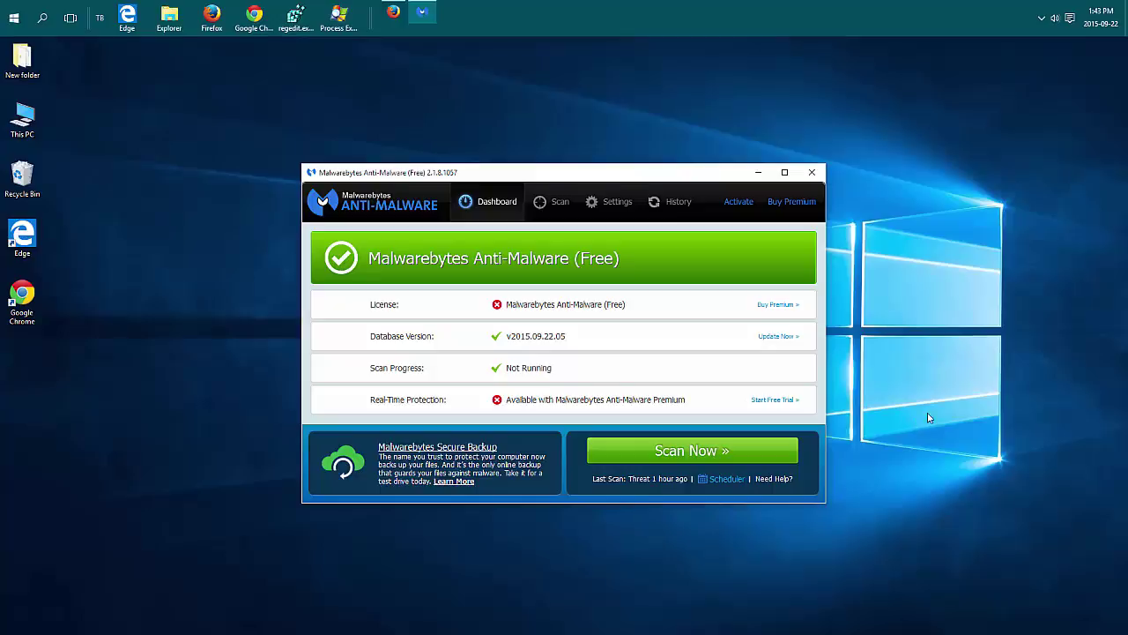
{"action": "left_click", "coordinate": [1041, 19]}
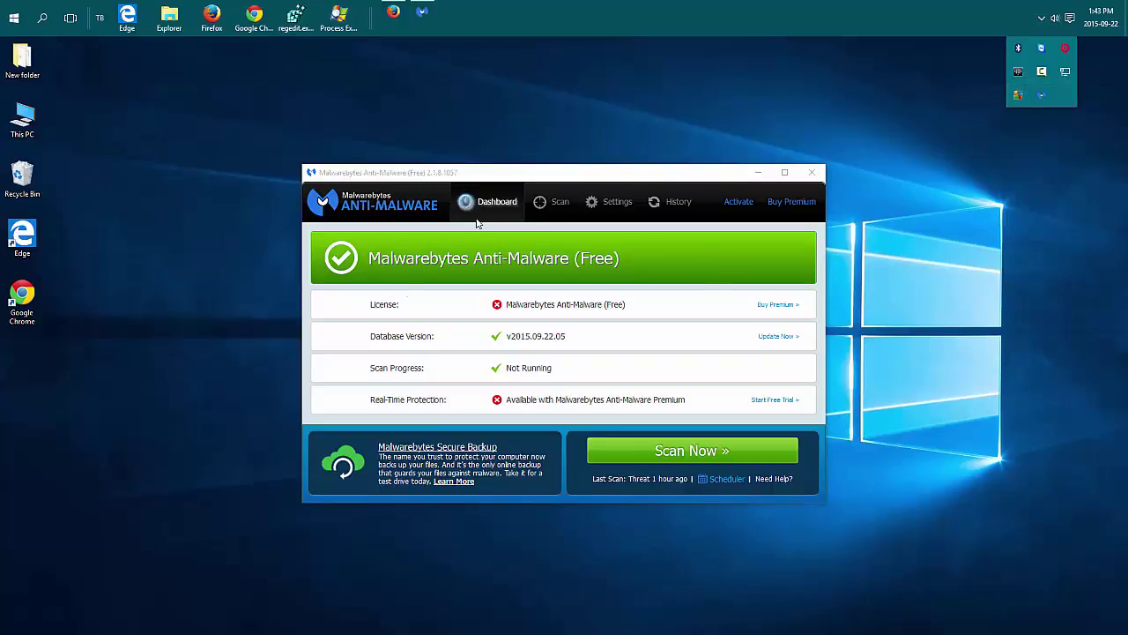
{"action": "left_click", "coordinate": [480, 330]}
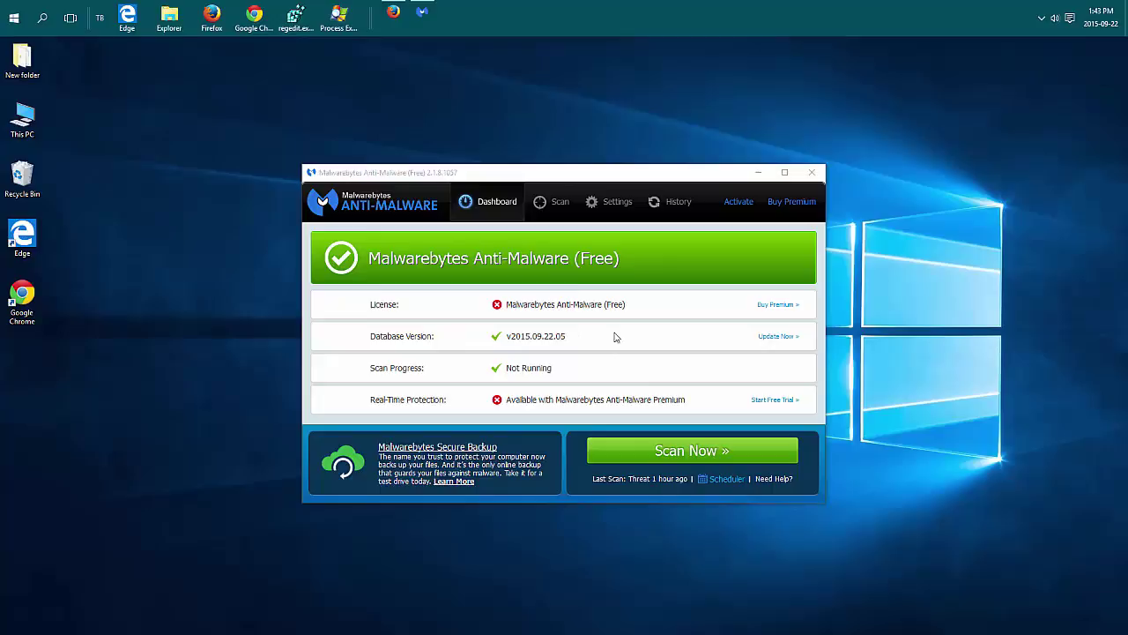
Show the hidden notification-area icons to reach the Malwarebytes tray icon
{"action": "left_click", "coordinate": [1041, 17]}
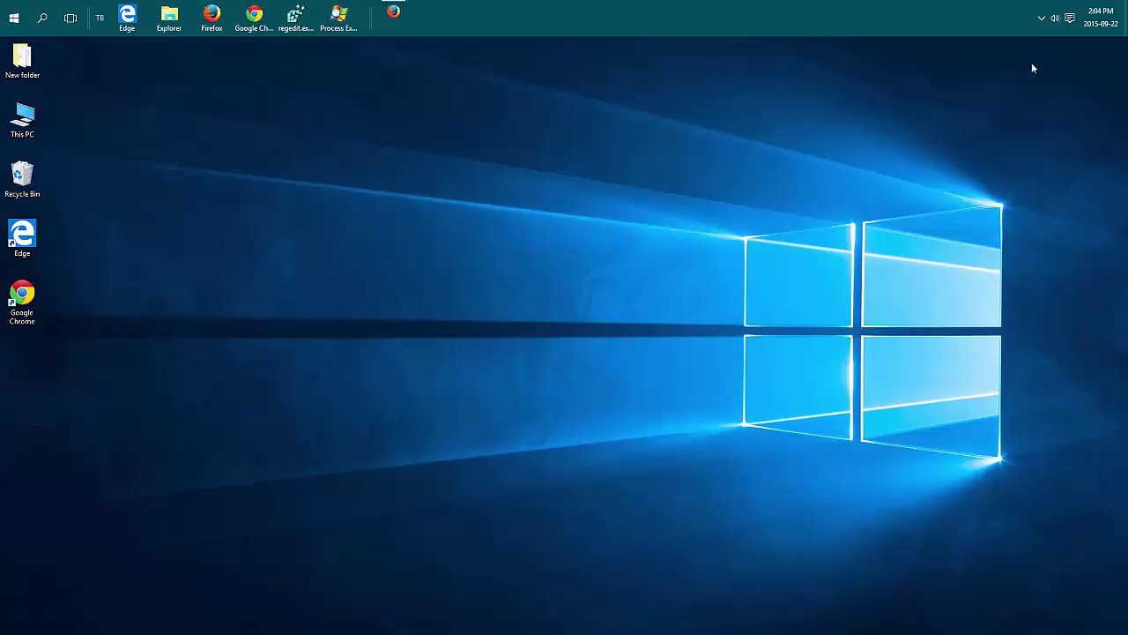
Open Task Manager from the taskbar on its Startup tab, positioned toward the upper right
{"action": "left_click", "coordinate": [1041, 20]}
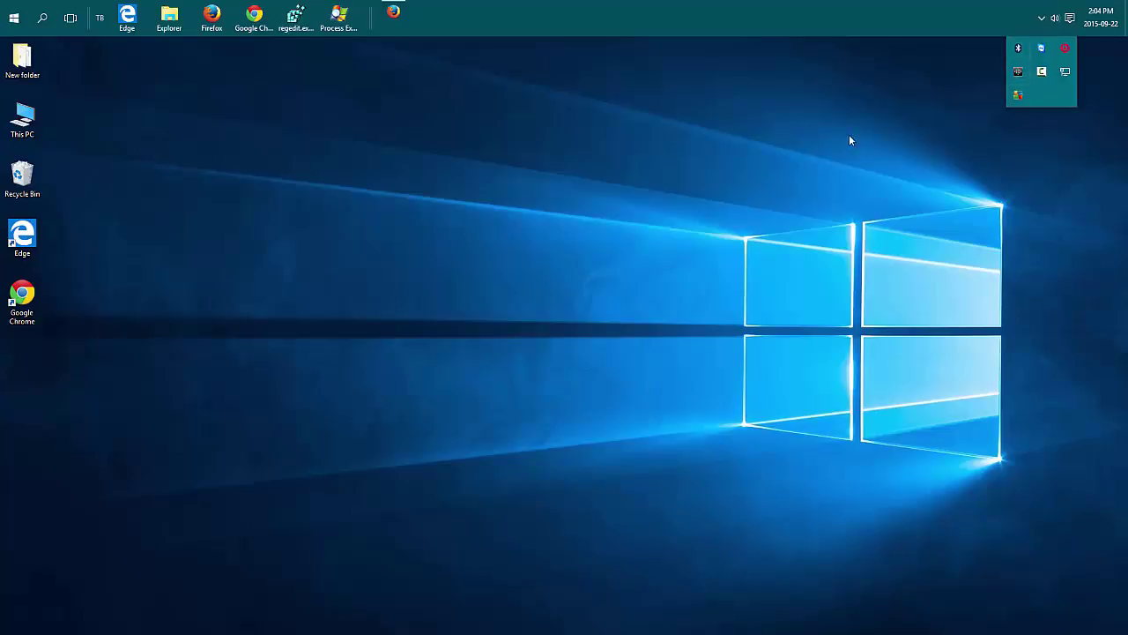
{"action": "left_click", "coordinate": [793, 134]}
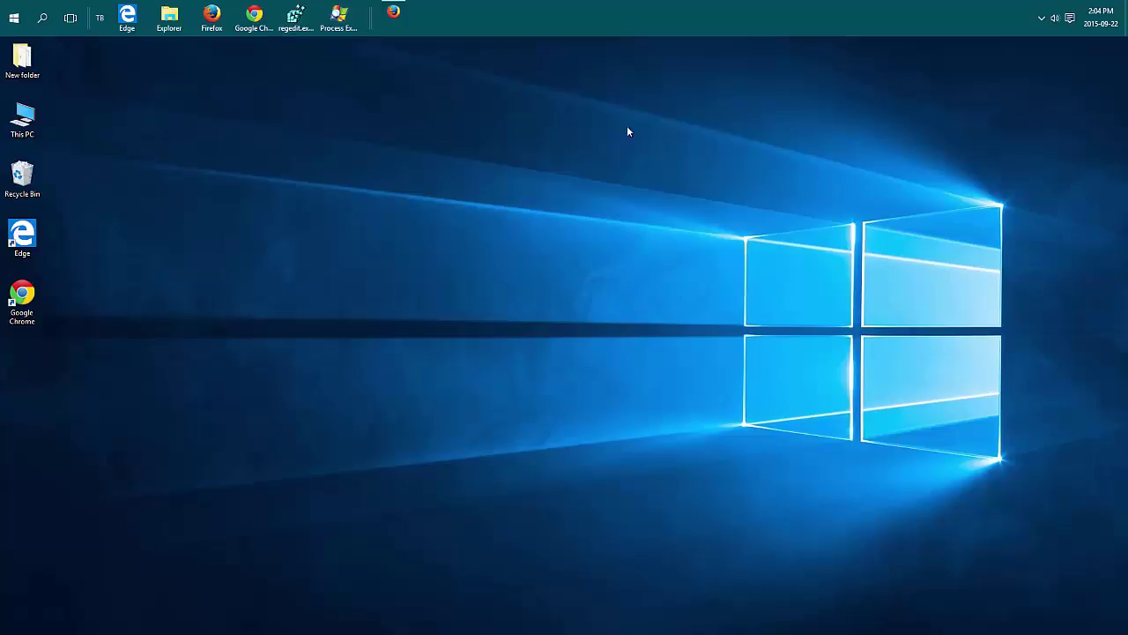
{"action": "right_click", "coordinate": [533, 18]}
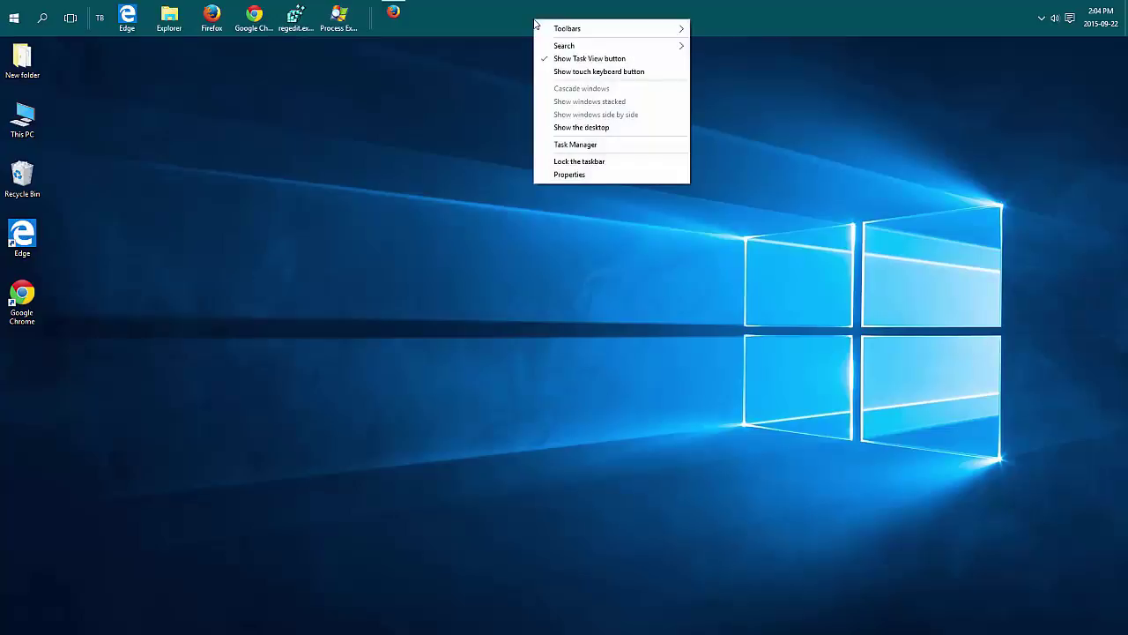
{"action": "left_click", "coordinate": [577, 144]}
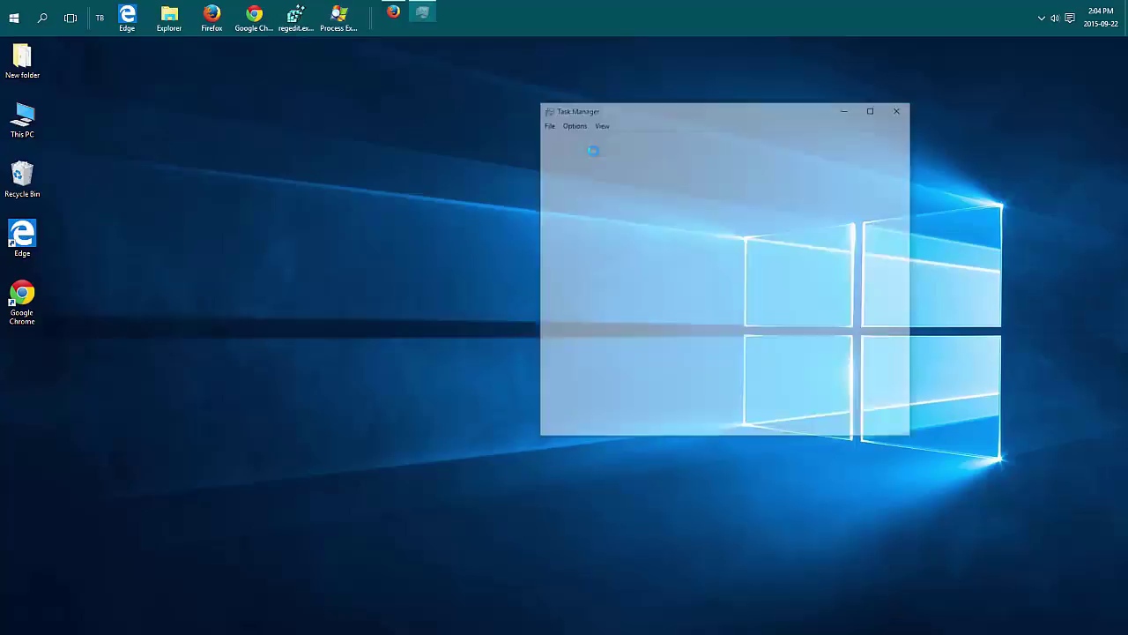
{"action": "left_click", "coordinate": [683, 141]}
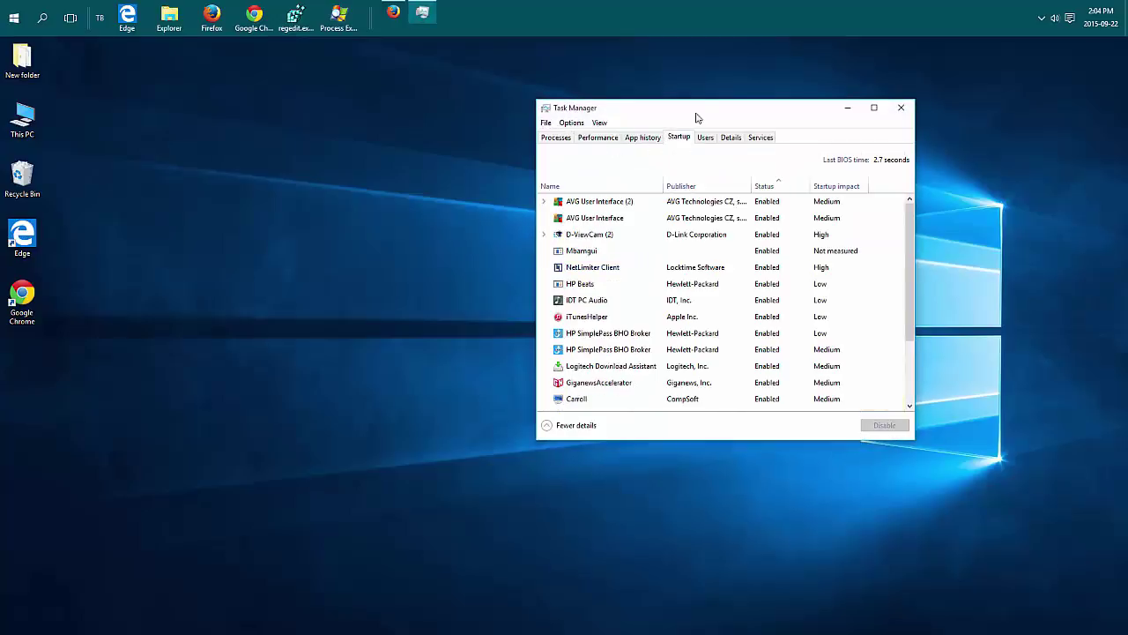
{"action": "left_click_drag", "start_coordinate": [702, 112], "coordinate": [822, 80]}
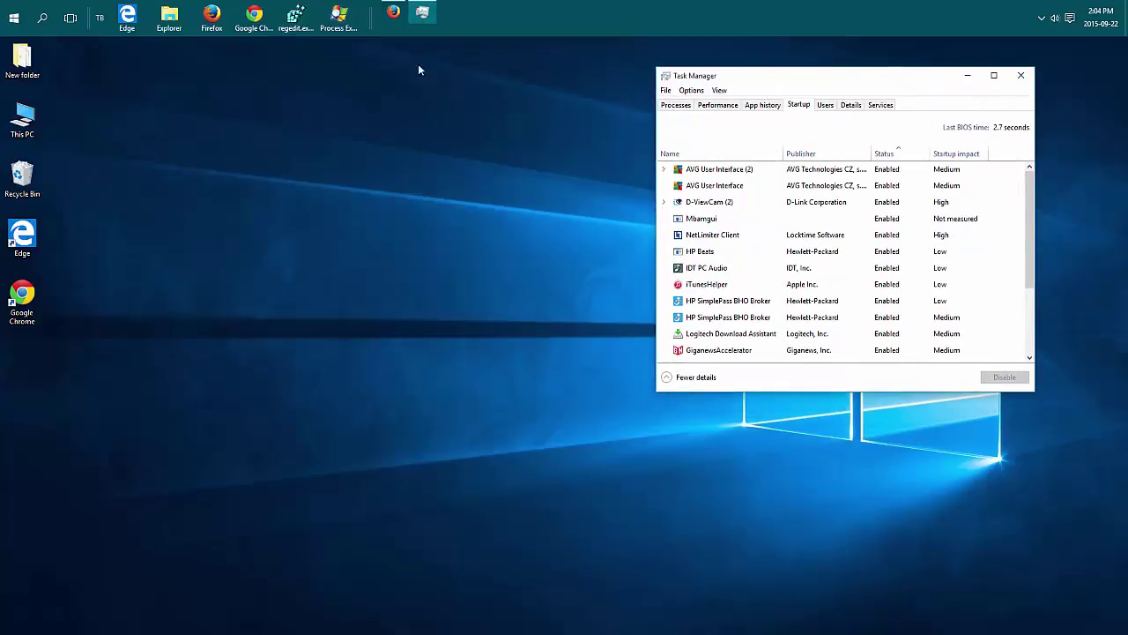
Run msconfig from the Start menu's Run prompt and move System Configuration up-left
{"action": "right_click", "coordinate": [12, 19]}
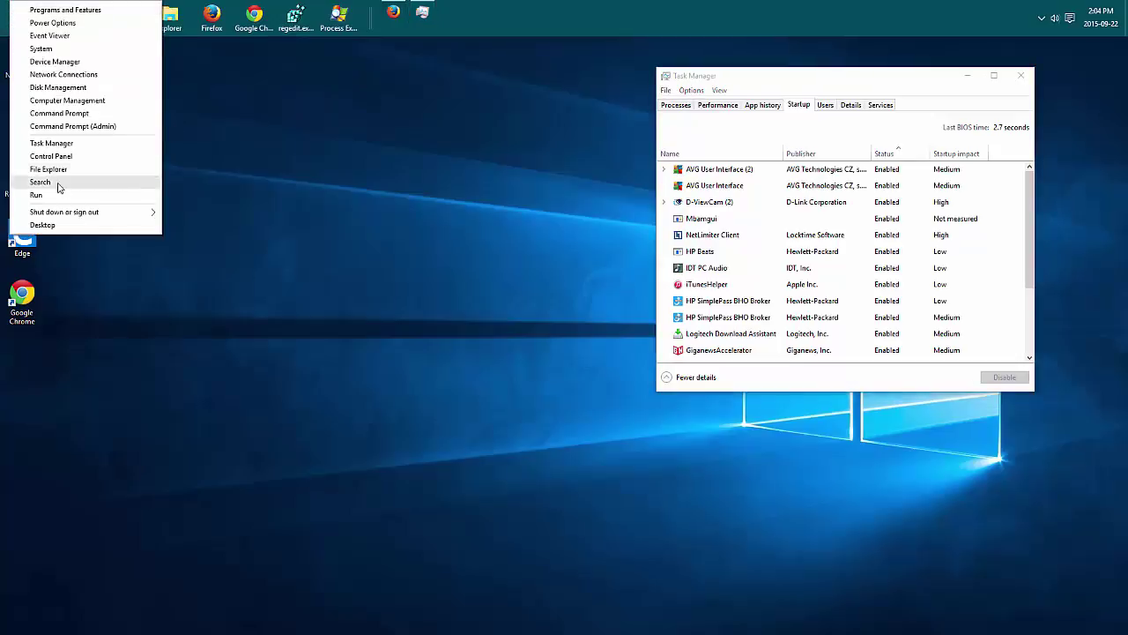
{"action": "left_click", "coordinate": [36, 195]}
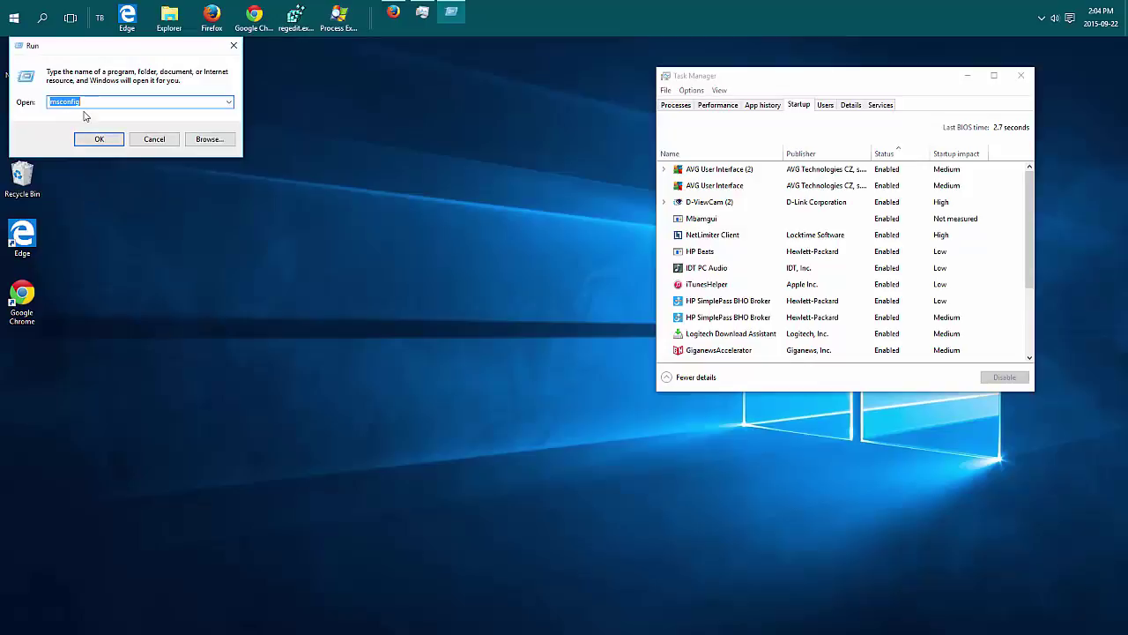
{"action": "left_click", "coordinate": [99, 139]}
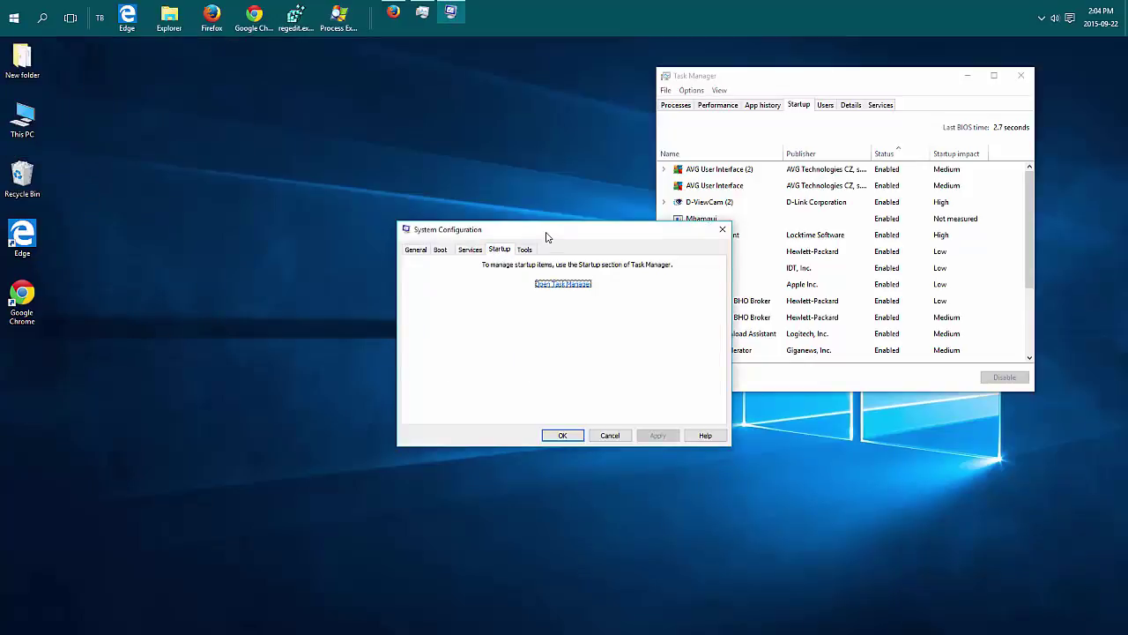
{"action": "left_click_drag", "start_coordinate": [546, 234], "coordinate": [352, 168]}
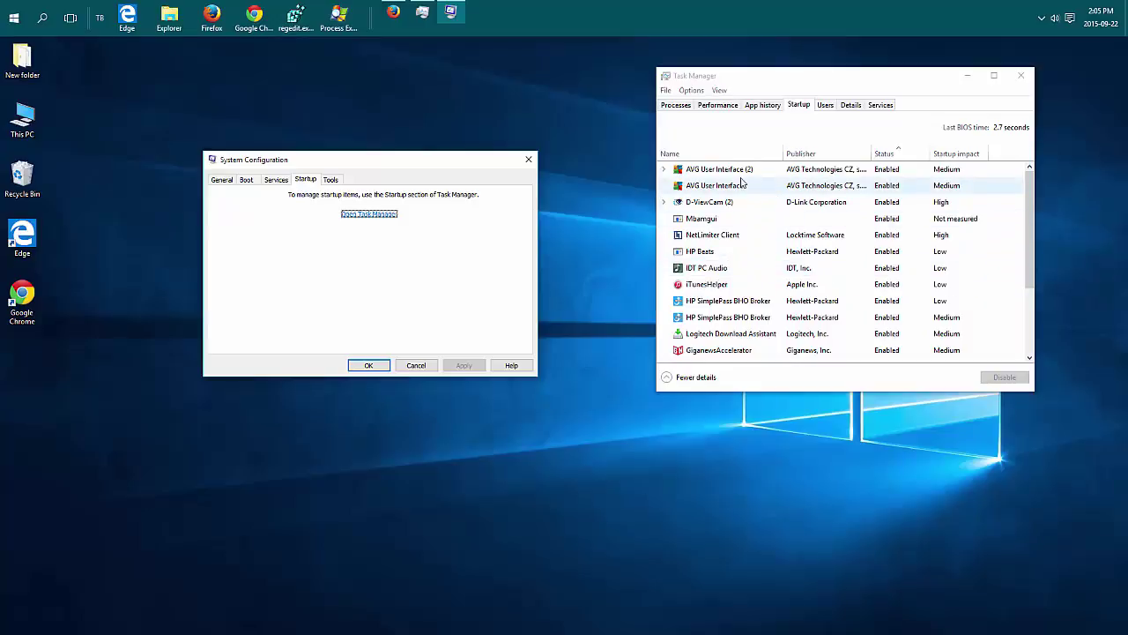
{"action": "scroll", "coordinate": [785, 277], "scroll_direction": "down", "scroll_amount": 2}
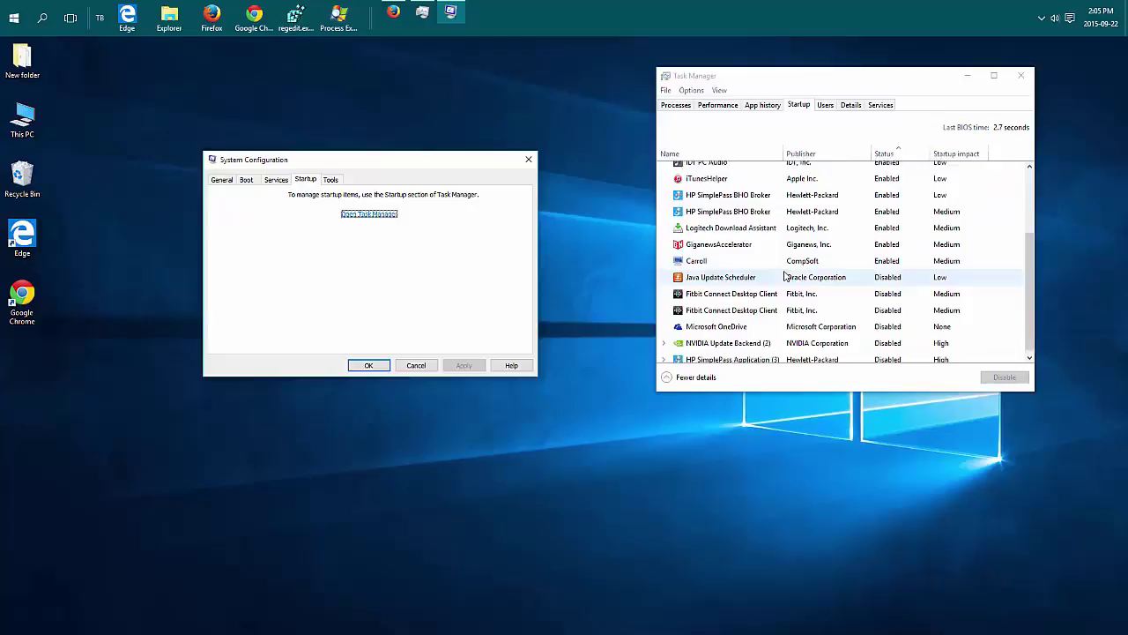
{"action": "scroll", "coordinate": [788, 307], "scroll_direction": "up", "scroll_amount": 2}
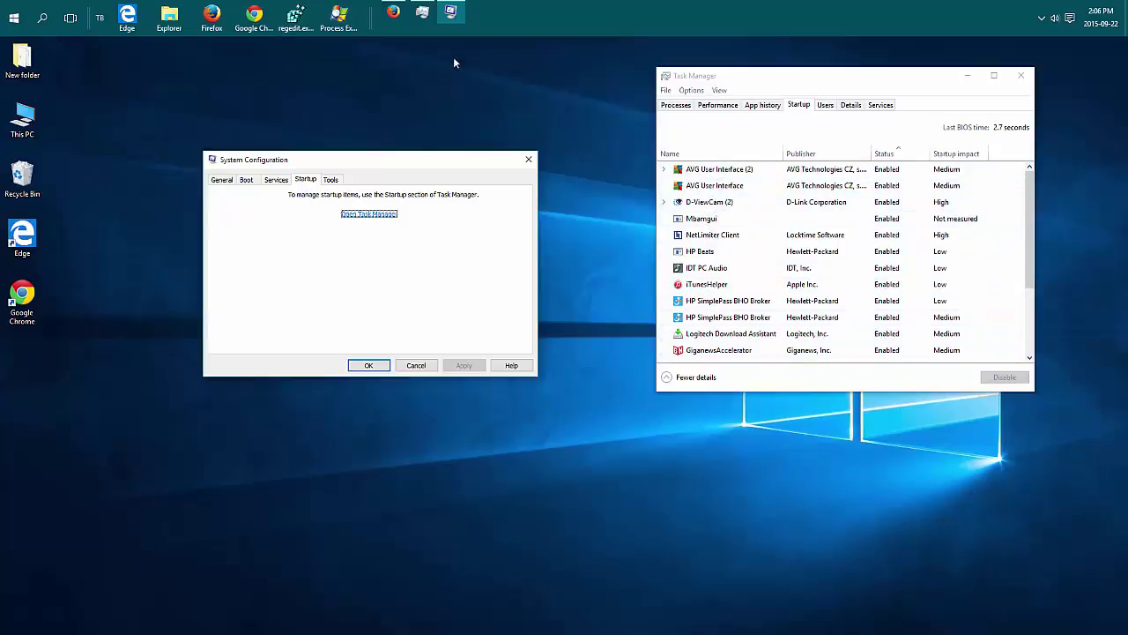
Show Properties for the iTunesHelper startup entry, located in C:\Program Files\iTunes
{"action": "left_click", "coordinate": [402, 23]}
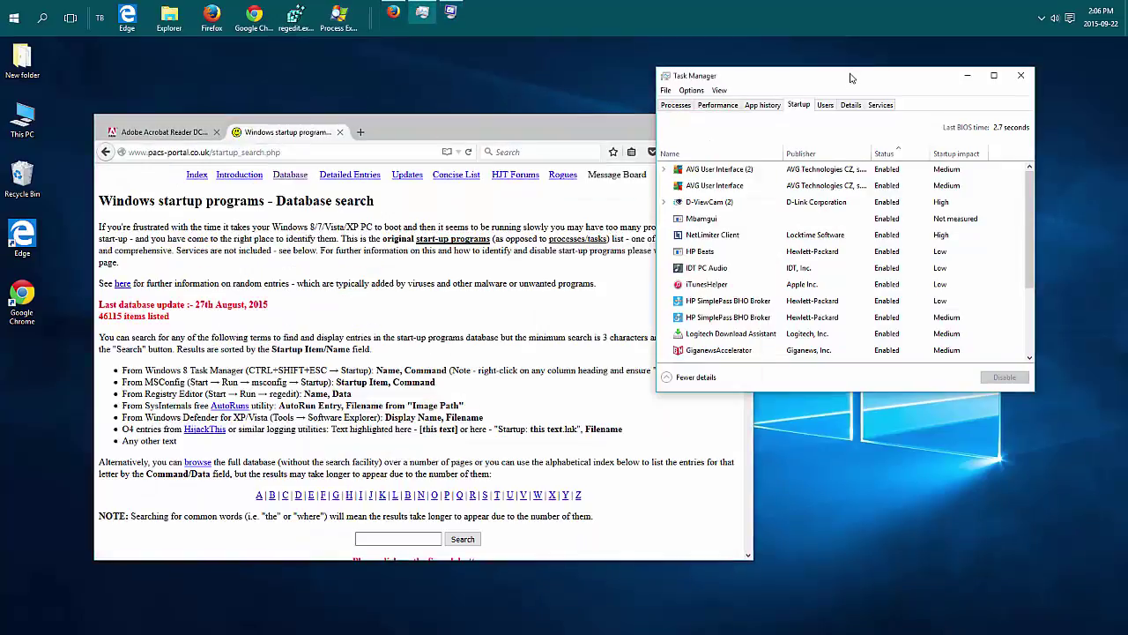
{"action": "left_click", "coordinate": [703, 285]}
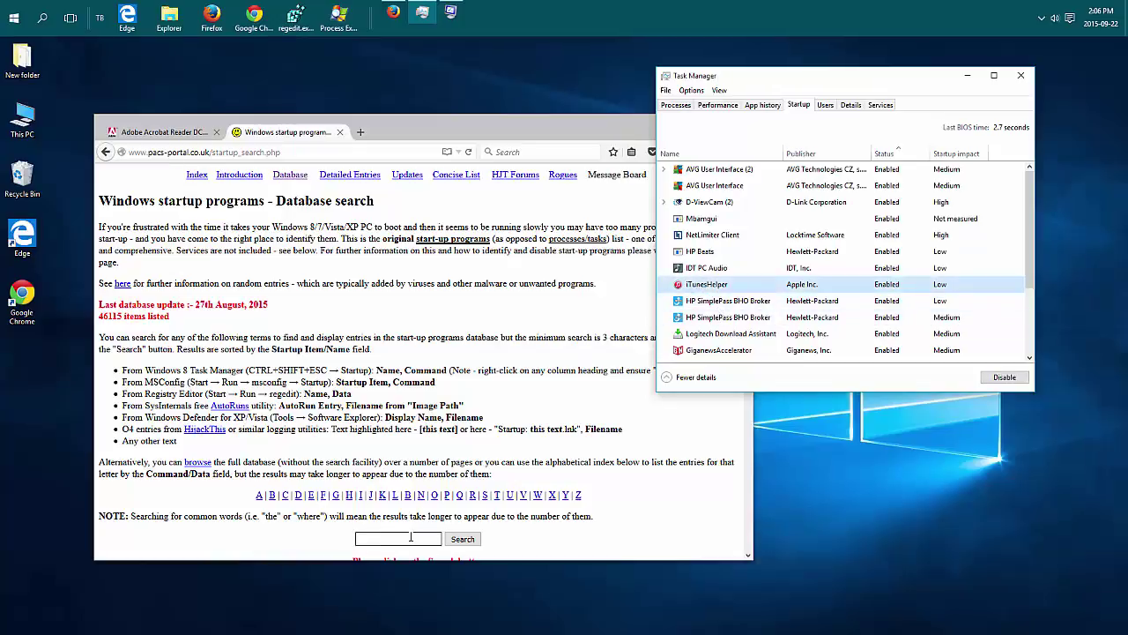
{"action": "right_click", "coordinate": [724, 288]}
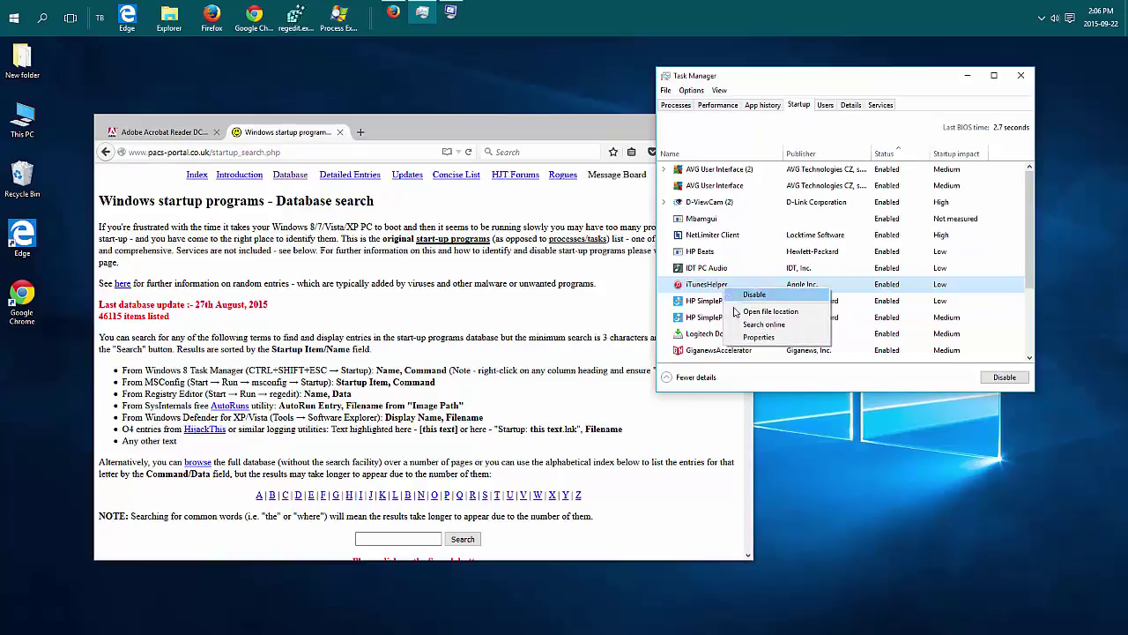
{"action": "left_click", "coordinate": [749, 337]}
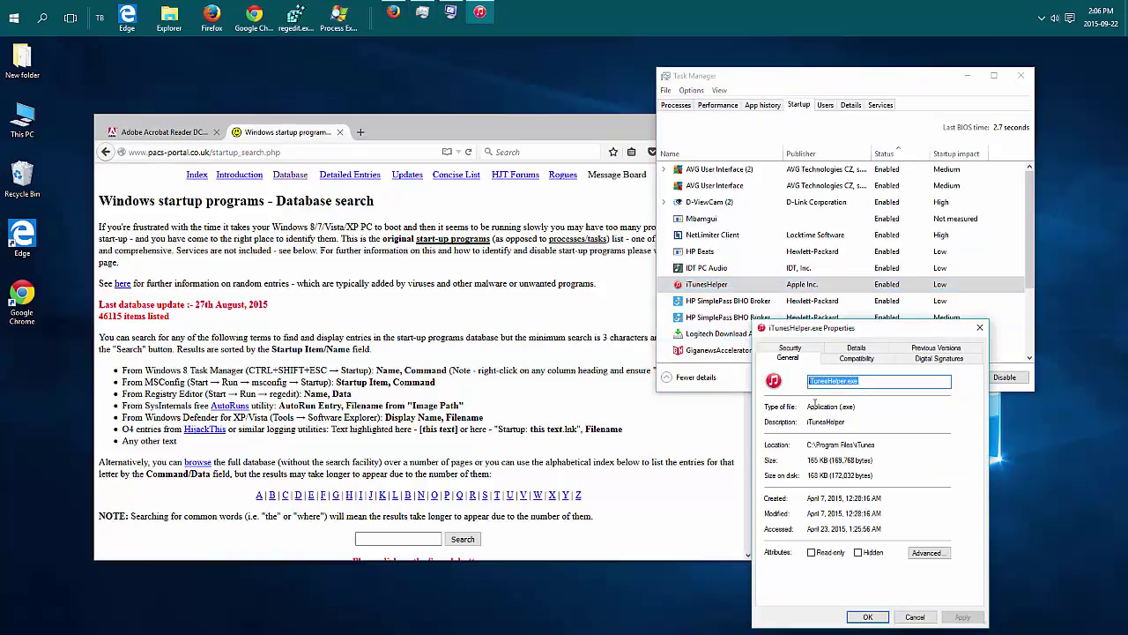
Search the startup database for the pasted name iTunesHelper.exe
{"action": "left_click", "coordinate": [421, 539]}
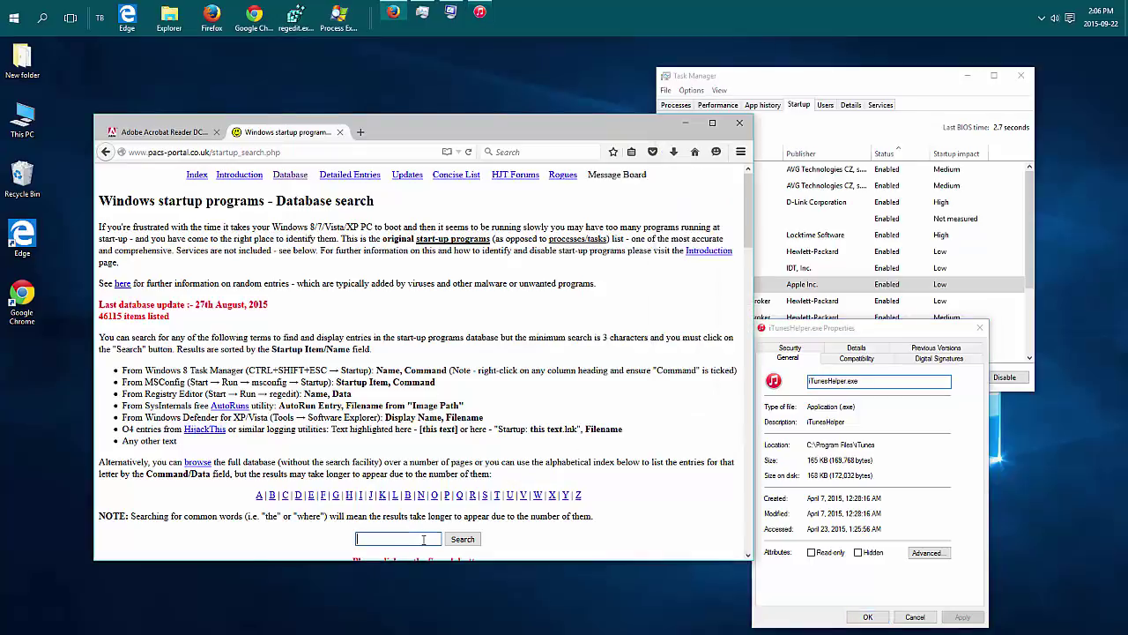
{"action": "right_click", "coordinate": [421, 540]}
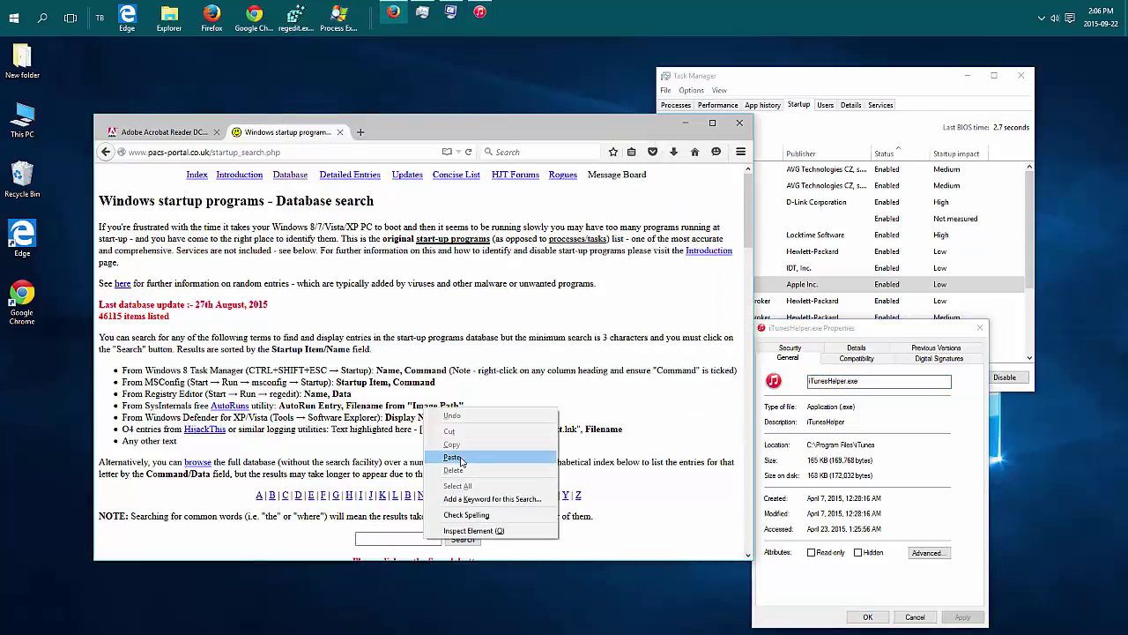
{"action": "left_click", "coordinate": [462, 457]}
{"action": "left_click", "coordinate": [462, 539]}
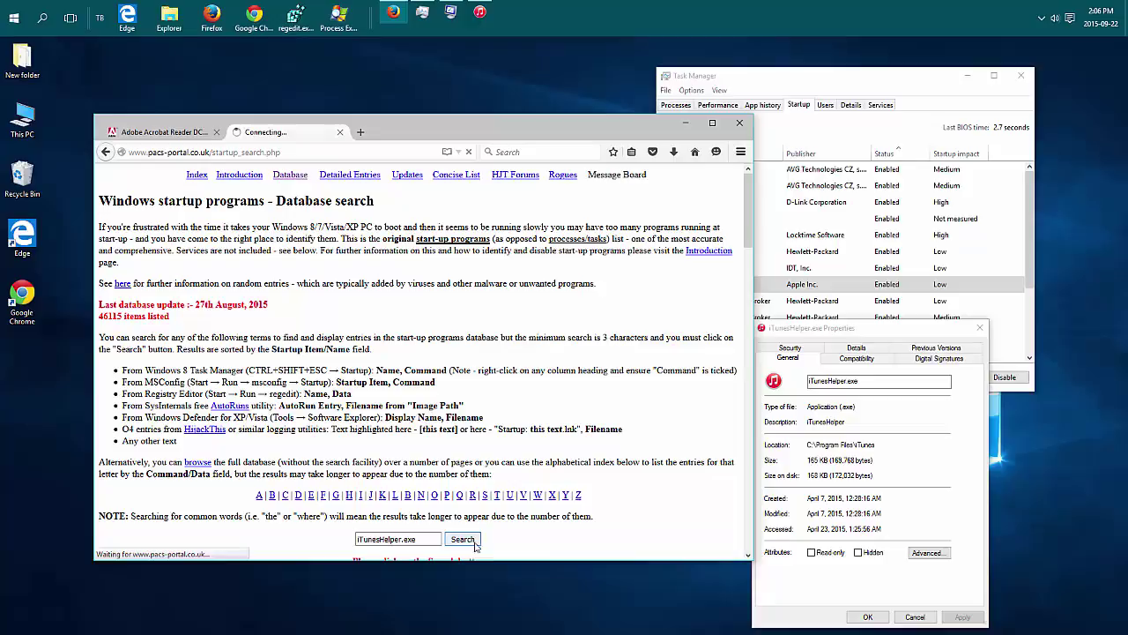
Review the 6 iTunesHelper.exe results and Status key, then return to Task Manager
{"action": "scroll", "coordinate": [390, 468], "scroll_direction": "down", "scroll_amount": 10}
{"action": "scroll", "coordinate": [373, 383], "scroll_direction": "up", "scroll_amount": 8}
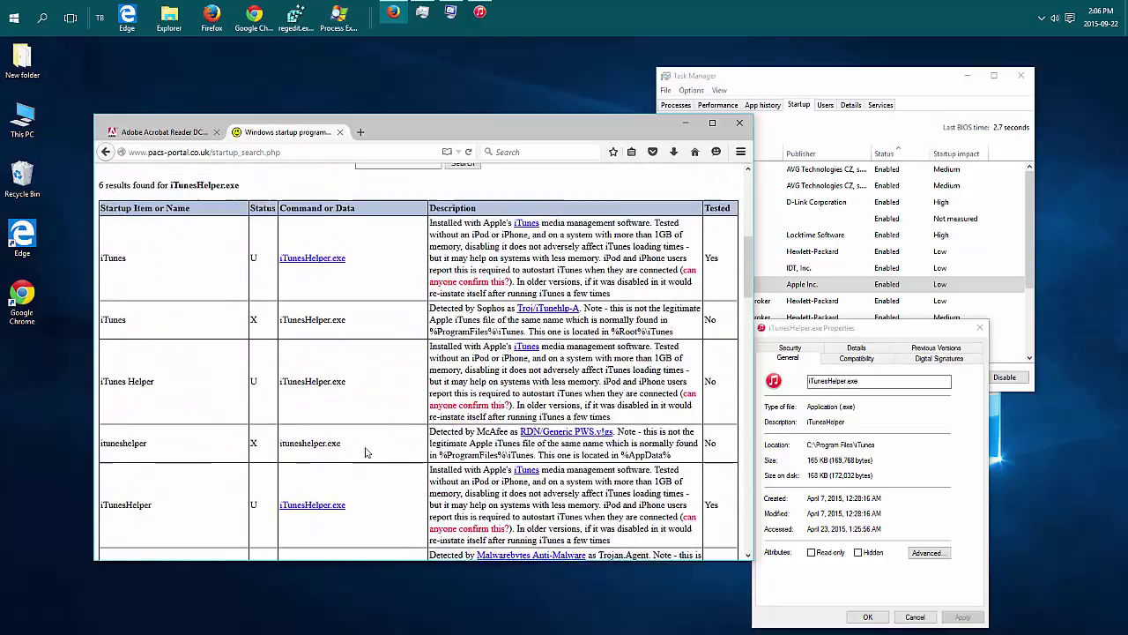
{"action": "scroll", "coordinate": [251, 309], "scroll_direction": "down", "scroll_amount": 3}
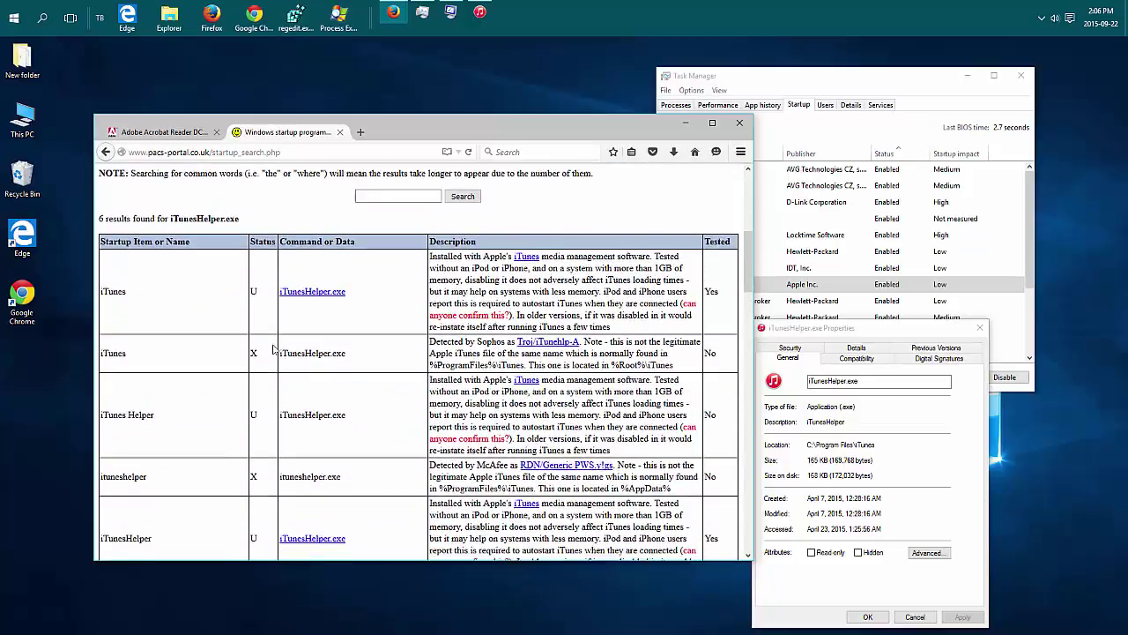
{"action": "scroll", "coordinate": [271, 368], "scroll_direction": "down", "scroll_amount": 3}
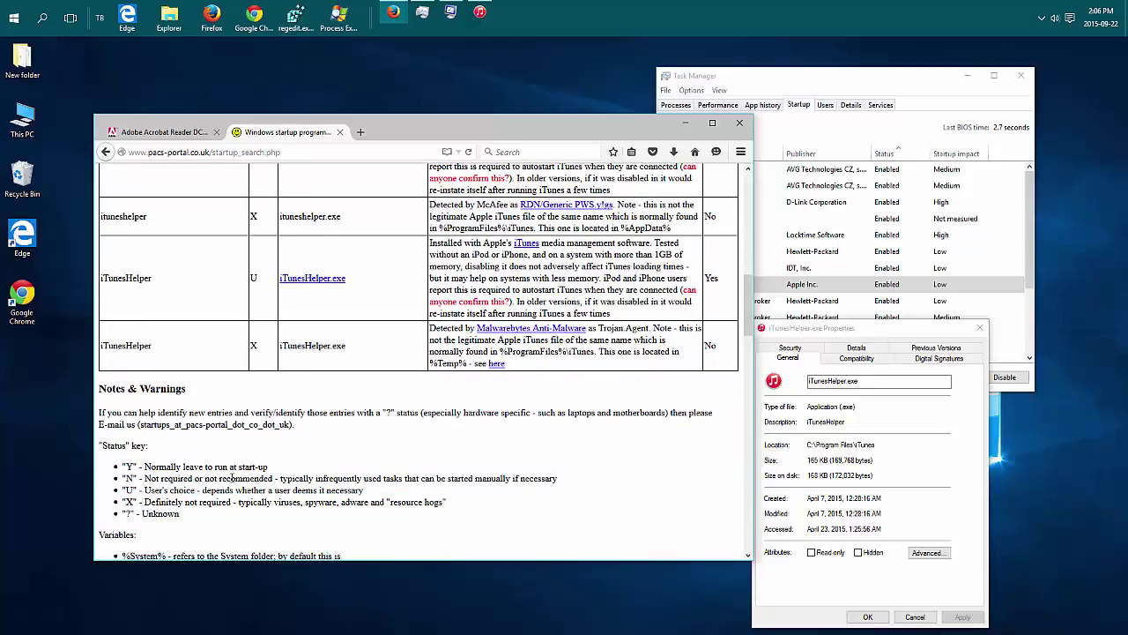
{"action": "scroll", "coordinate": [152, 488], "scroll_direction": "up", "scroll_amount": 5}
{"action": "left_click", "coordinate": [784, 283]}
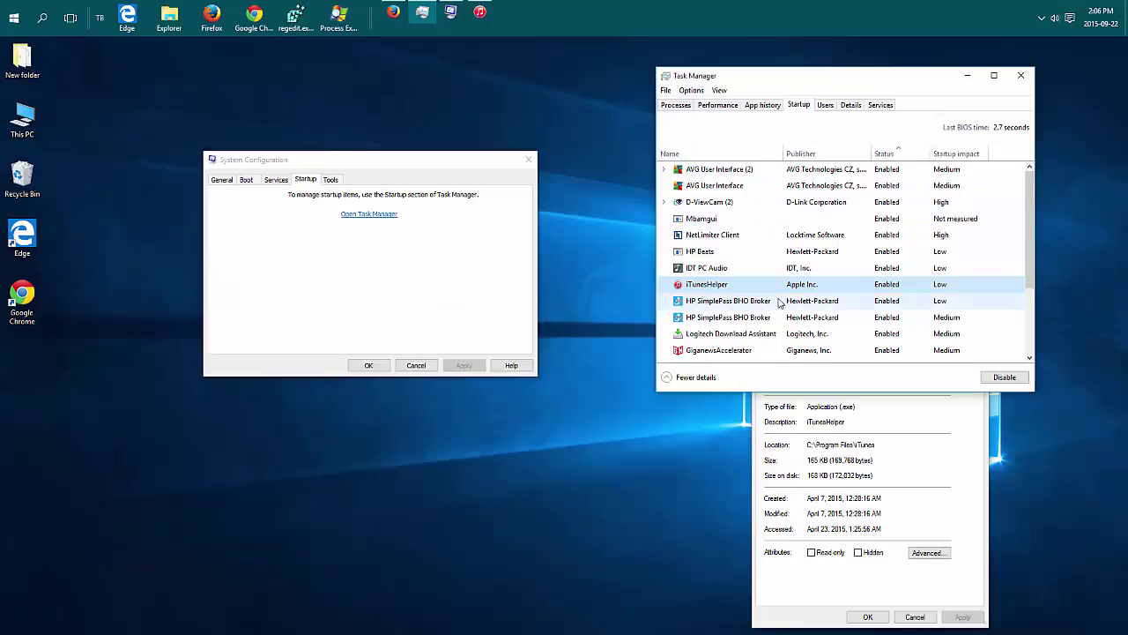
Enable the Fitbit Connect Desktop Client startup entry after reviewing the startup list
{"action": "scroll", "coordinate": [779, 302], "scroll_direction": "down", "scroll_amount": 1}
{"action": "scroll", "coordinate": [780, 302], "scroll_direction": "down", "scroll_amount": 2}
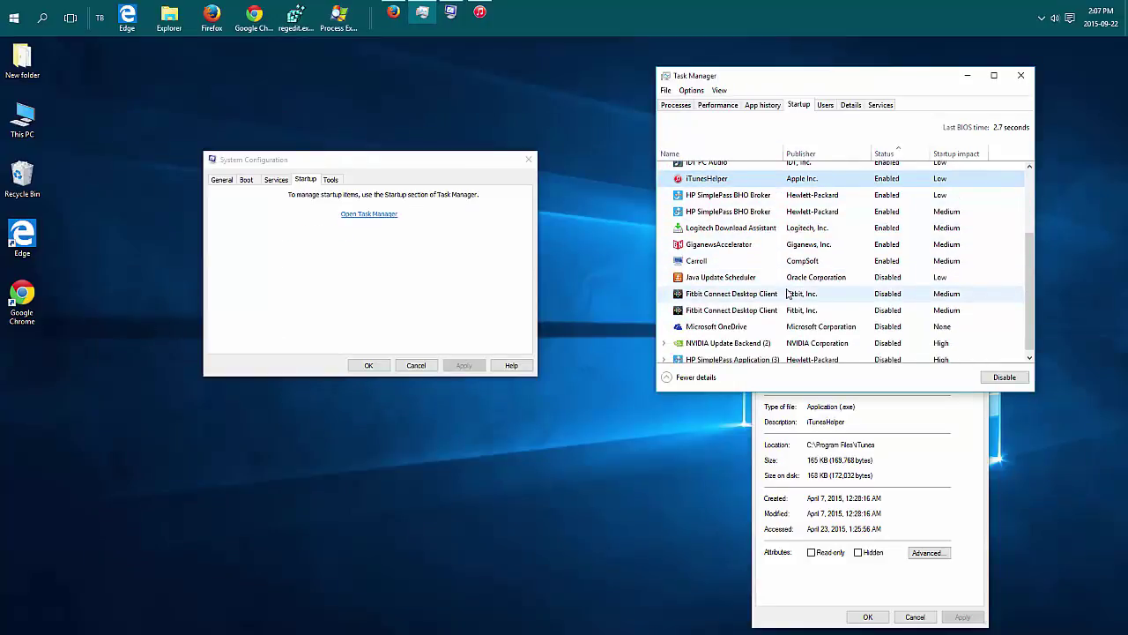
{"action": "scroll", "coordinate": [789, 295], "scroll_direction": "up", "scroll_amount": 1}
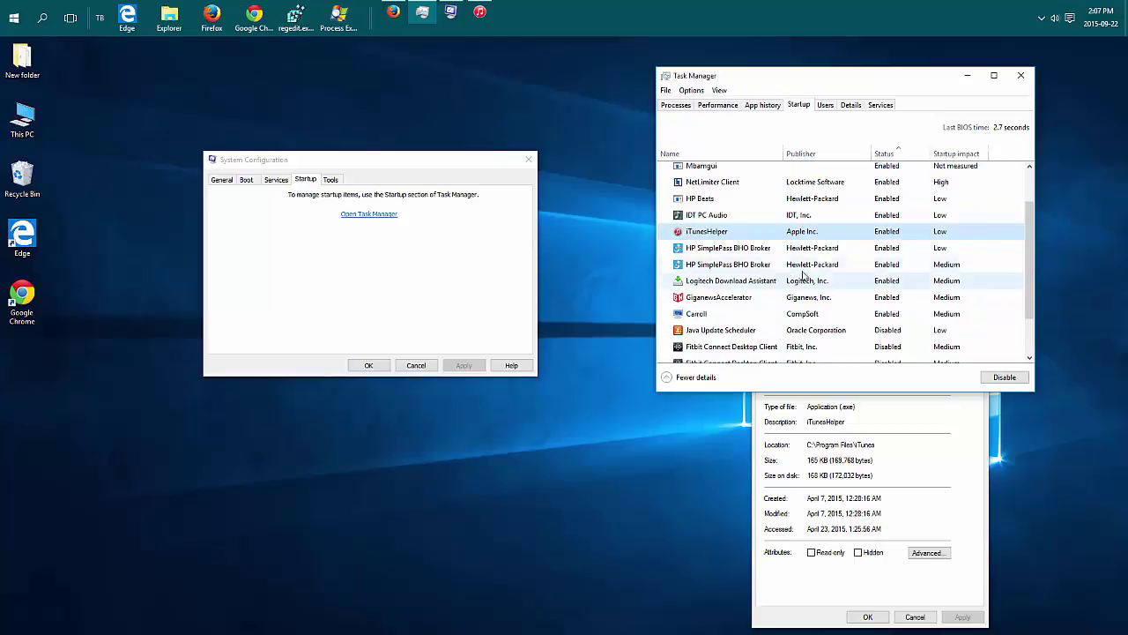
{"action": "scroll", "coordinate": [811, 268], "scroll_direction": "up", "scroll_amount": 1}
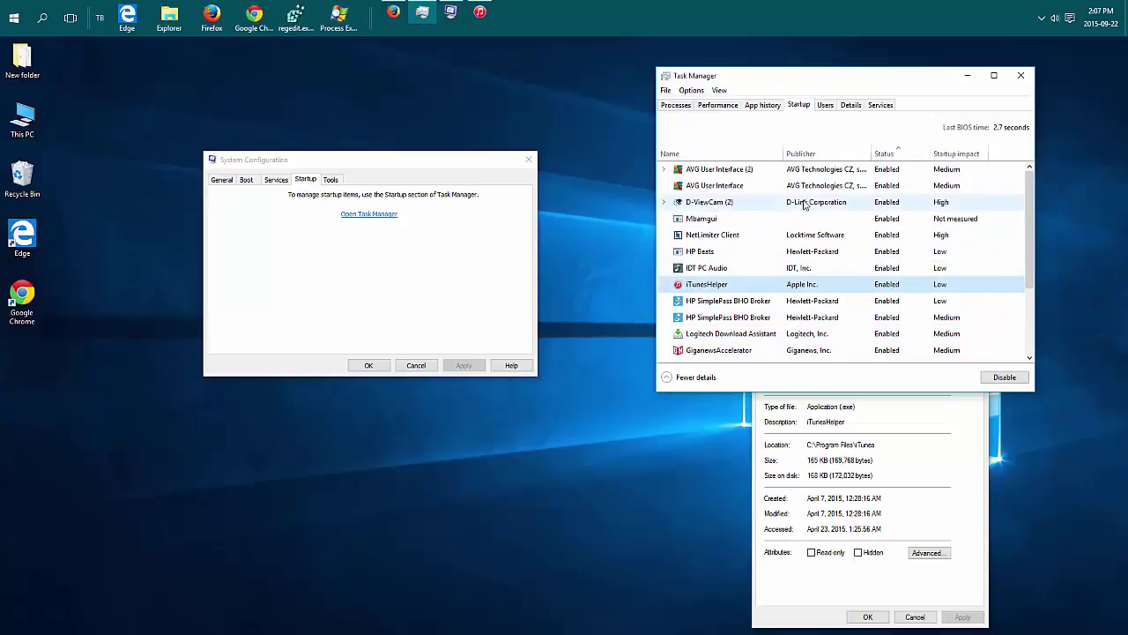
{"action": "scroll", "coordinate": [815, 273], "scroll_direction": "down", "scroll_amount": 3}
{"action": "scroll", "coordinate": [846, 328], "scroll_direction": "up", "scroll_amount": 2}
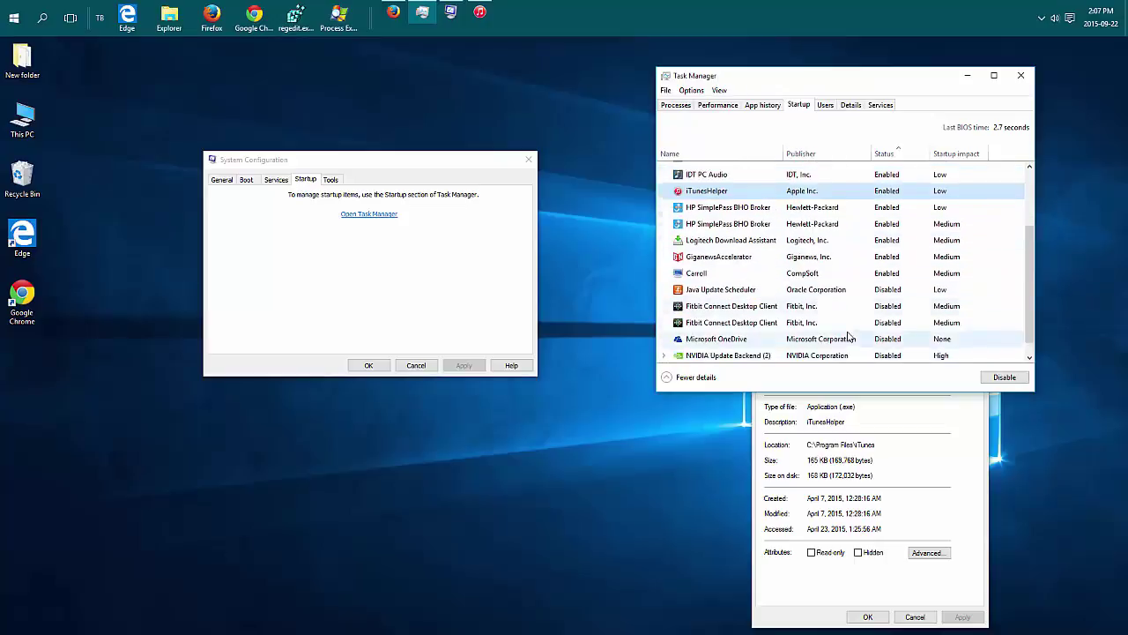
{"action": "scroll", "coordinate": [863, 337], "scroll_direction": "down", "scroll_amount": 2}
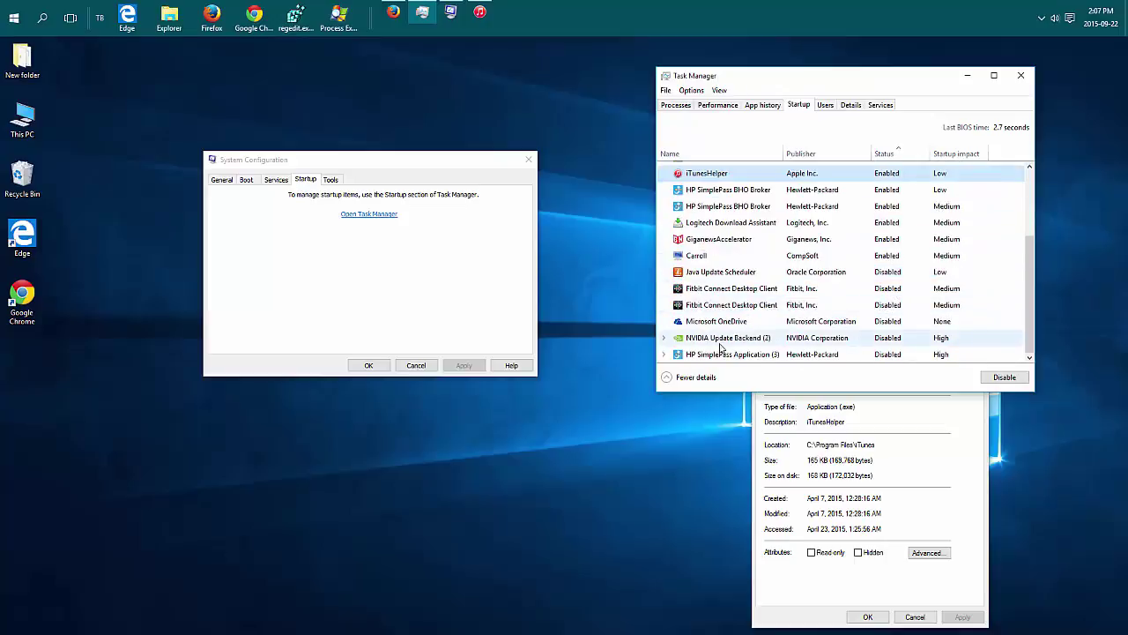
{"action": "left_click", "coordinate": [712, 340]}
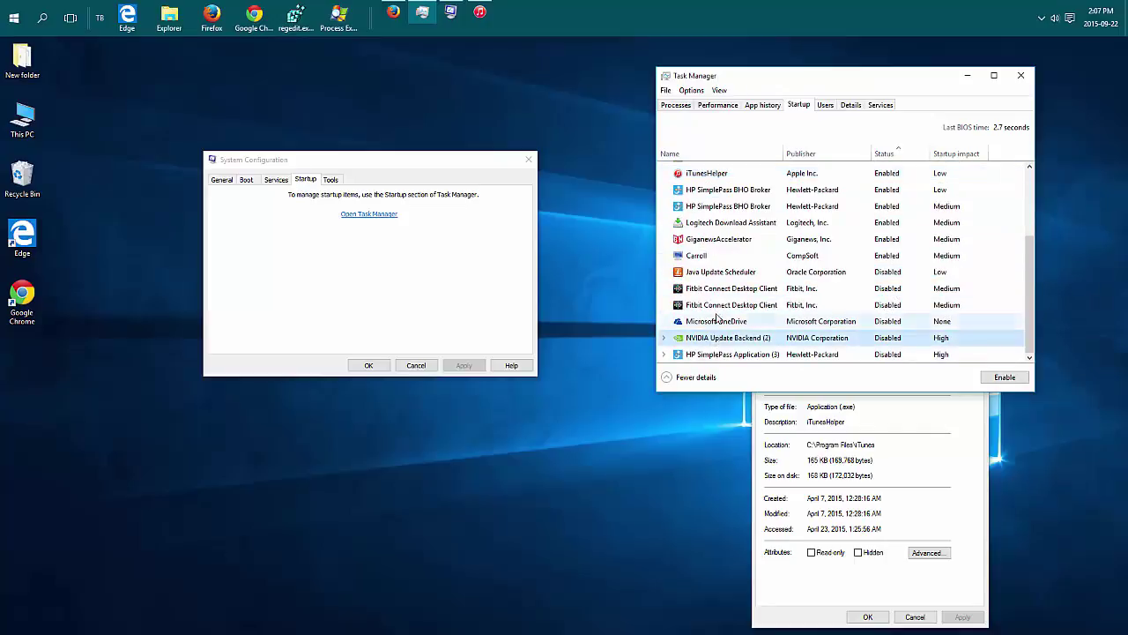
{"action": "left_click", "coordinate": [733, 288]}
{"action": "right_click", "coordinate": [734, 288]}
{"action": "left_click", "coordinate": [724, 300]}
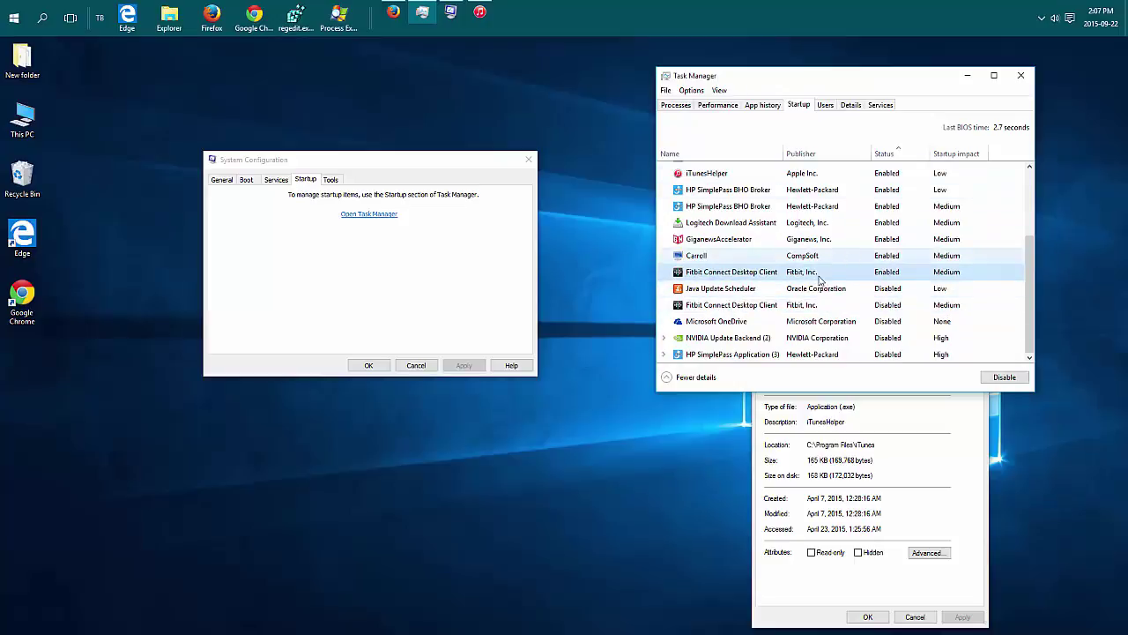
Scroll through the remaining Task Manager startup entries to review them
{"action": "scroll", "coordinate": [740, 211], "scroll_direction": "up", "scroll_amount": 3}
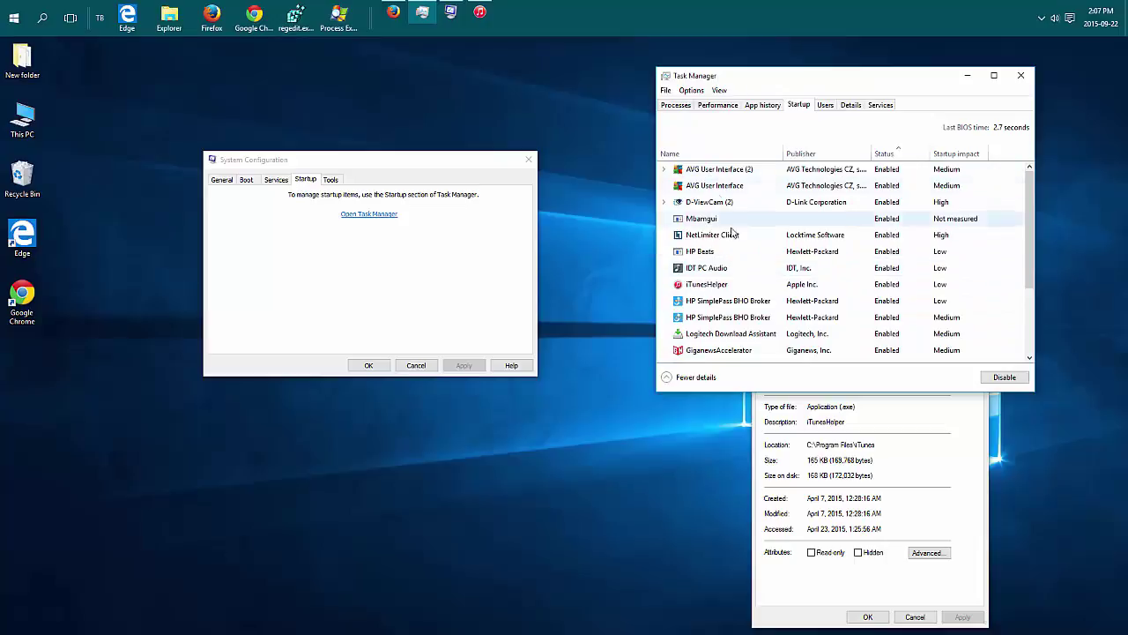
{"action": "scroll", "coordinate": [756, 307], "scroll_direction": "down", "scroll_amount": 1}
{"action": "scroll", "coordinate": [756, 309], "scroll_direction": "down", "scroll_amount": 1}
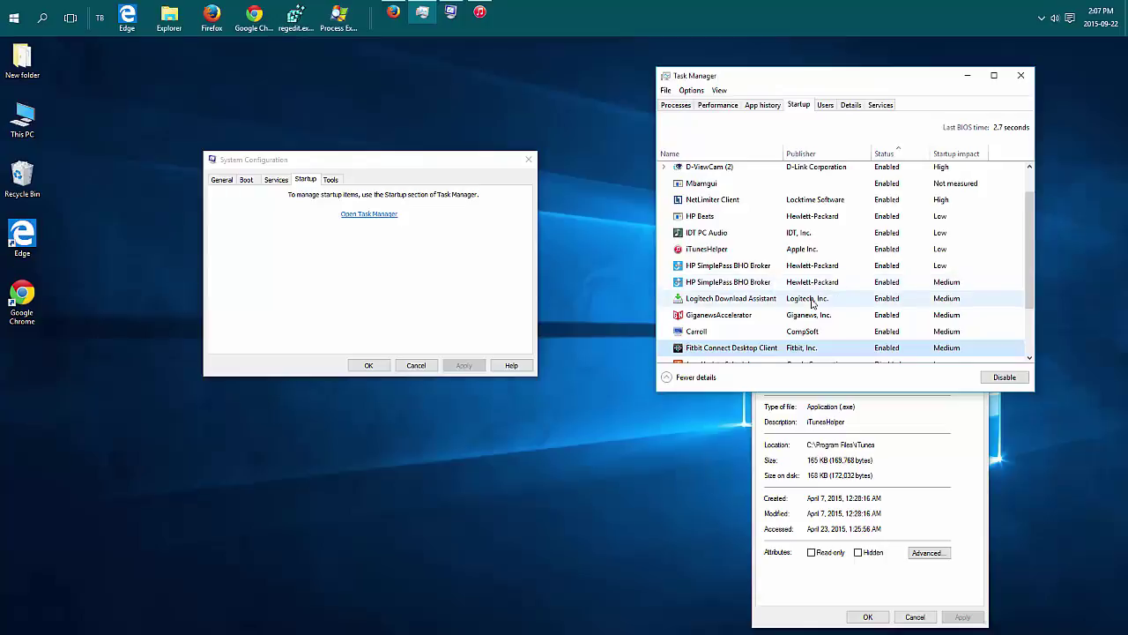
{"action": "scroll", "coordinate": [811, 298], "scroll_direction": "down", "scroll_amount": 2}
{"action": "scroll", "coordinate": [813, 304], "scroll_direction": "up", "scroll_amount": 3}
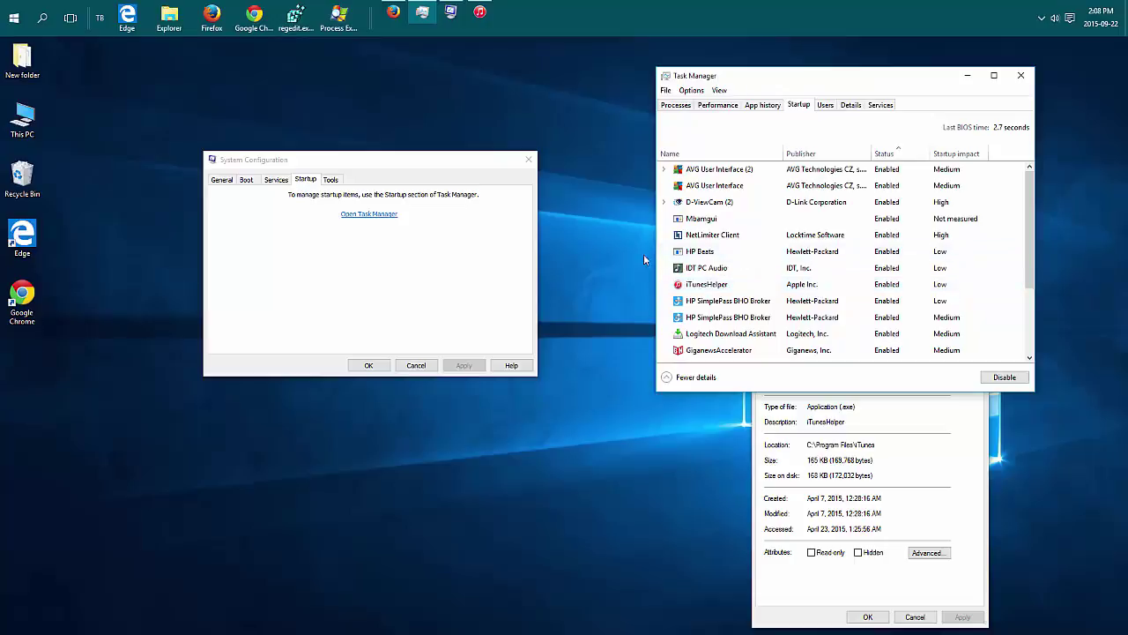
{"action": "scroll", "coordinate": [698, 297], "scroll_direction": "down", "scroll_amount": 1}
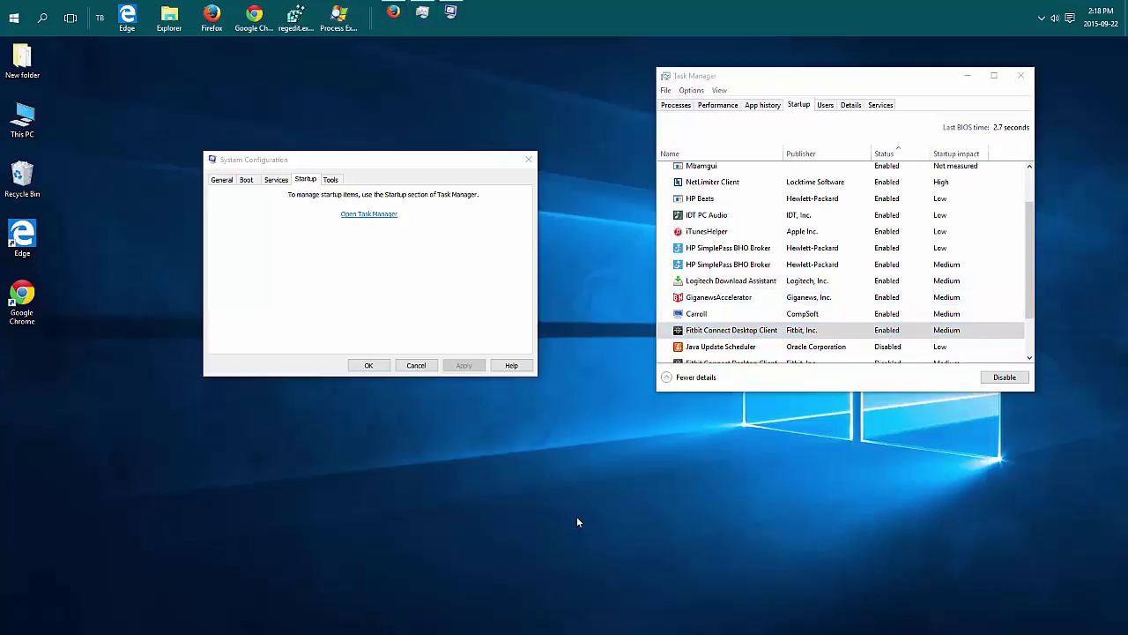
Bring Firefox's Adobe Acrobat Reader DC download page back in front of Task Manager
{"action": "left_click", "coordinate": [695, 333]}
{"action": "left_click", "coordinate": [394, 19]}
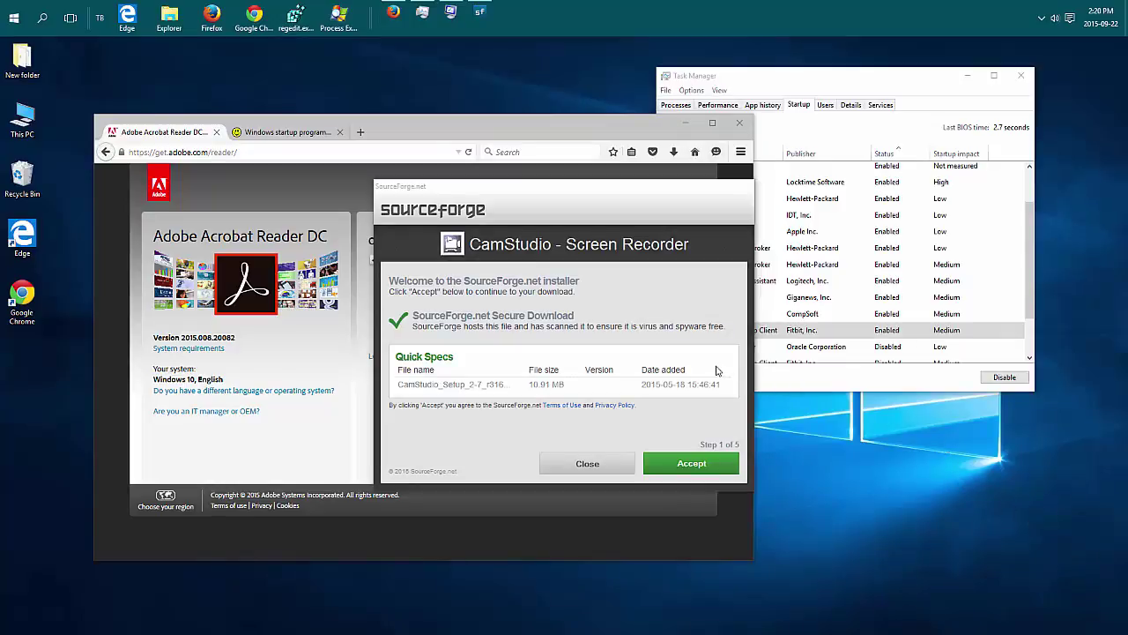
Accept the welcome step, decline the Yahoo and Malware Protection Live offers, then cancel the installer
{"action": "left_click", "coordinate": [680, 466]}
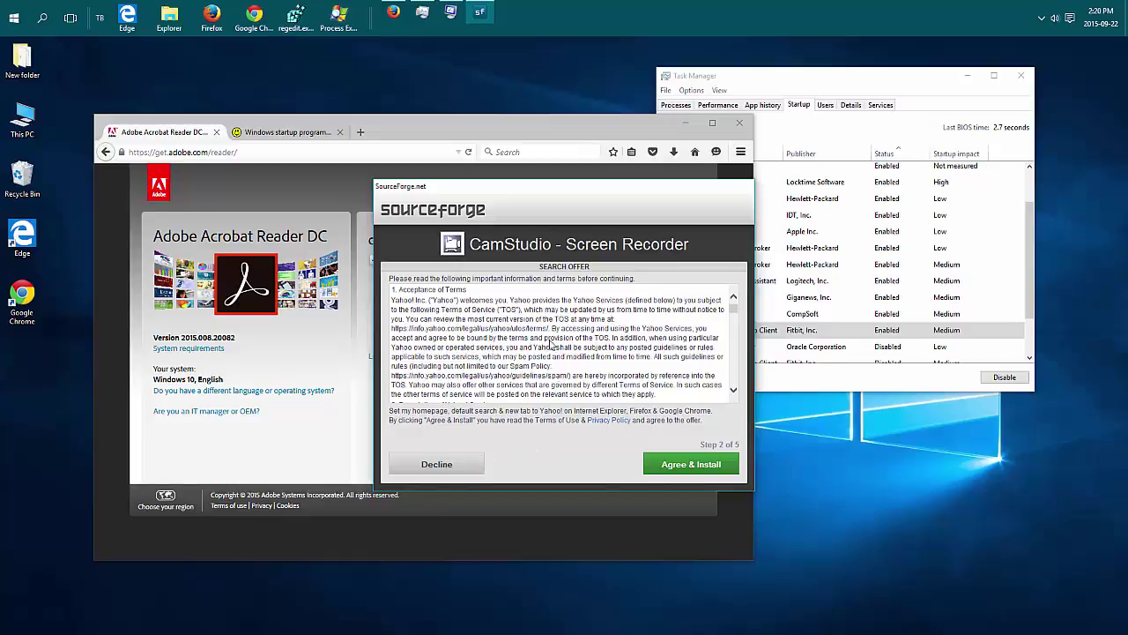
{"action": "left_click", "coordinate": [464, 466]}
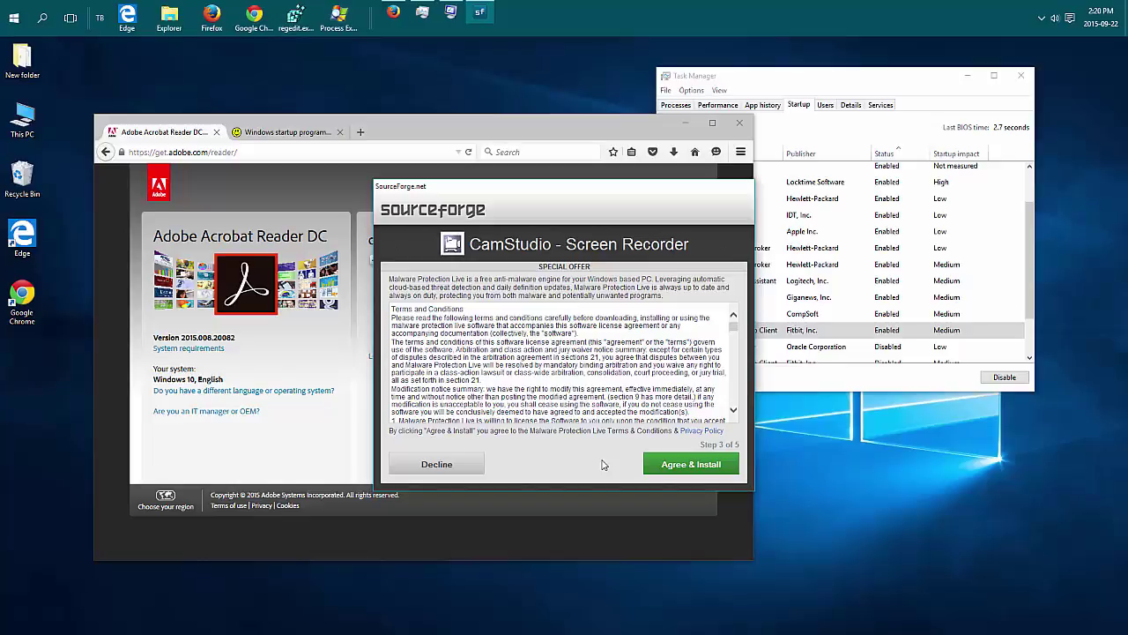
{"action": "left_click", "coordinate": [459, 464]}
{"action": "left_click", "coordinate": [710, 466]}
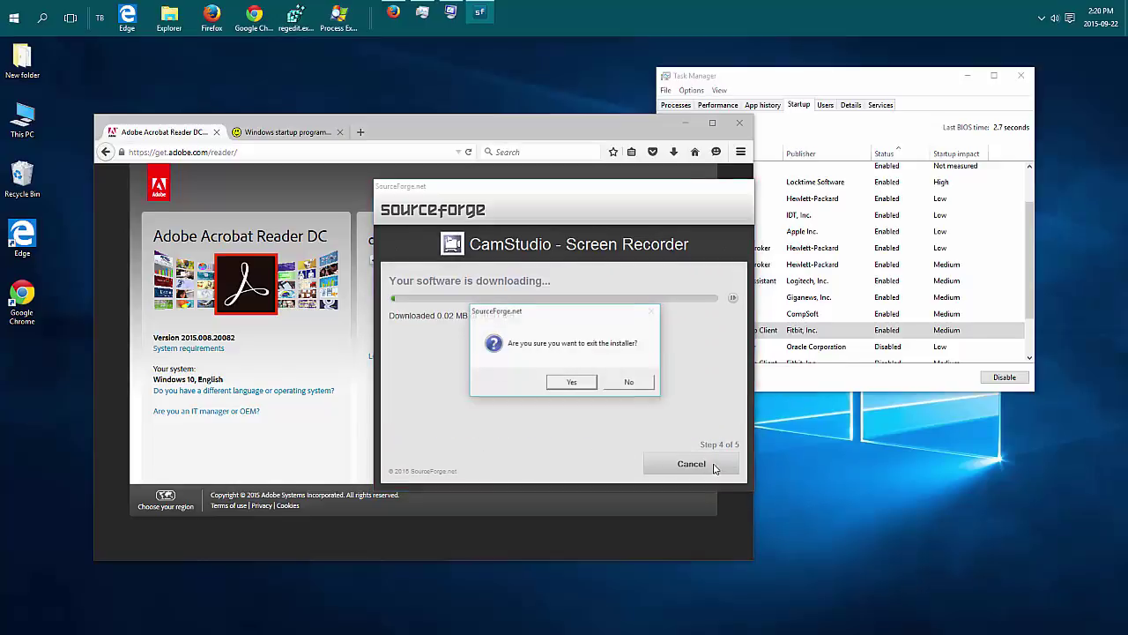
{"action": "left_click", "coordinate": [582, 384]}
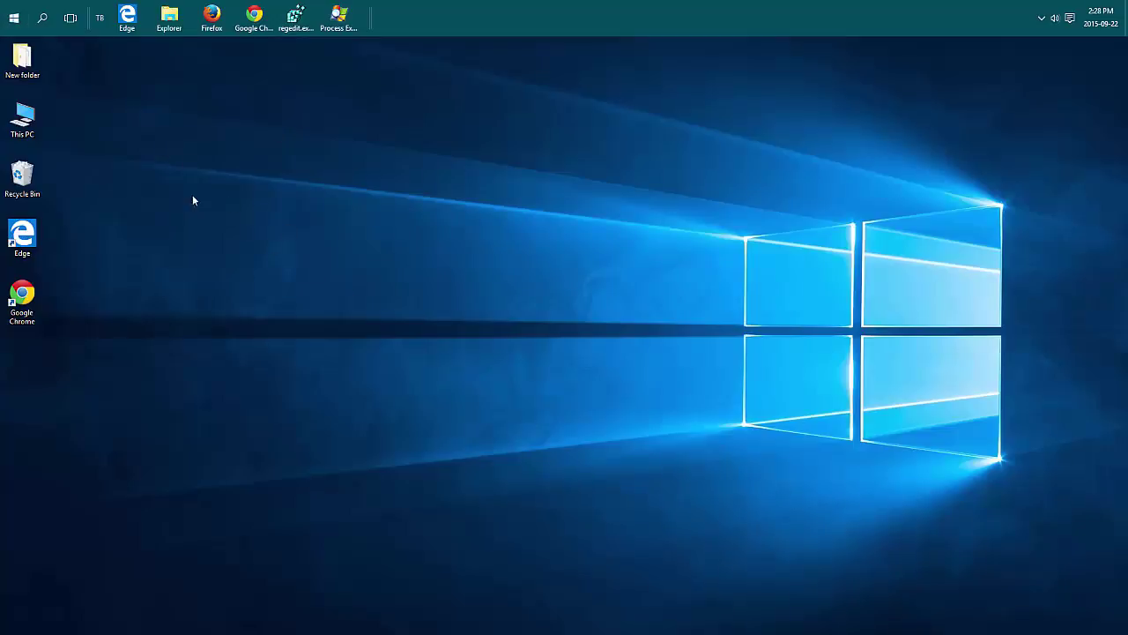
{"action": "right_click", "coordinate": [14, 19]}
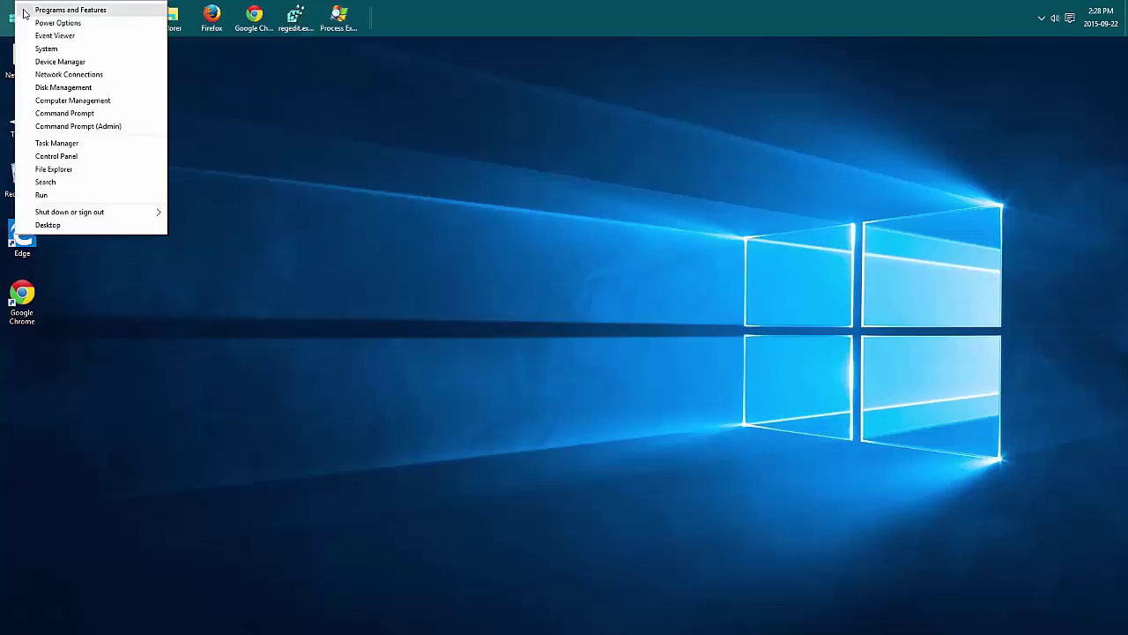
{"action": "left_click", "coordinate": [49, 24]}
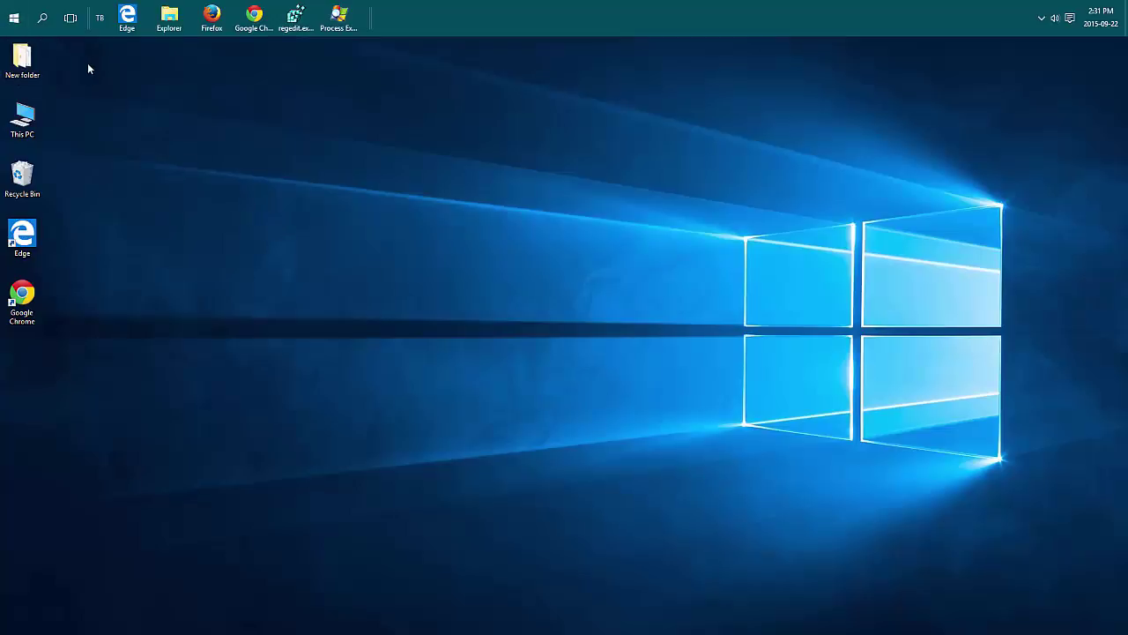
Find Disk Cleanup via 'disk cle', target Windows (C:), and include Temporary Internet Files
{"action": "left_click", "coordinate": [43, 19]}
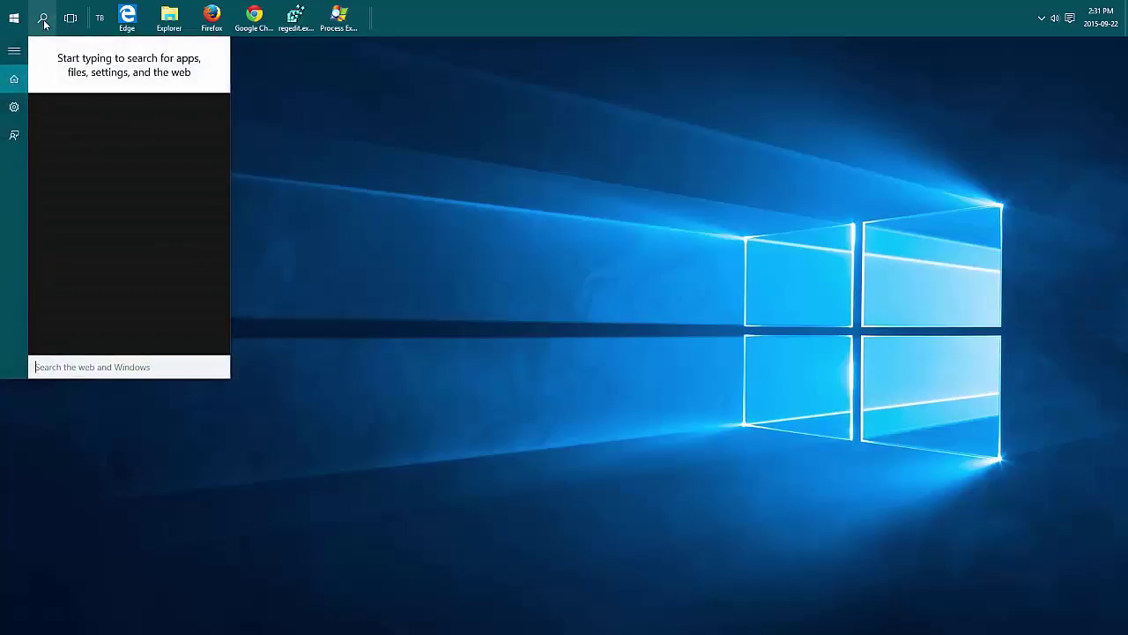
{"action": "type", "text": "disk cle"}
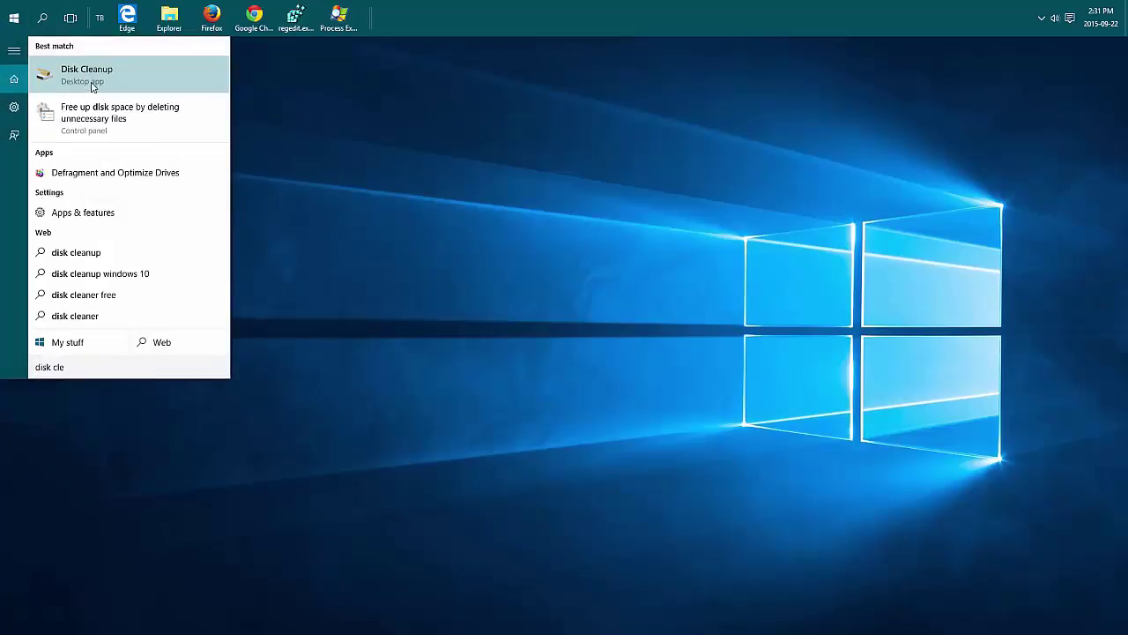
{"action": "left_click", "coordinate": [101, 77]}
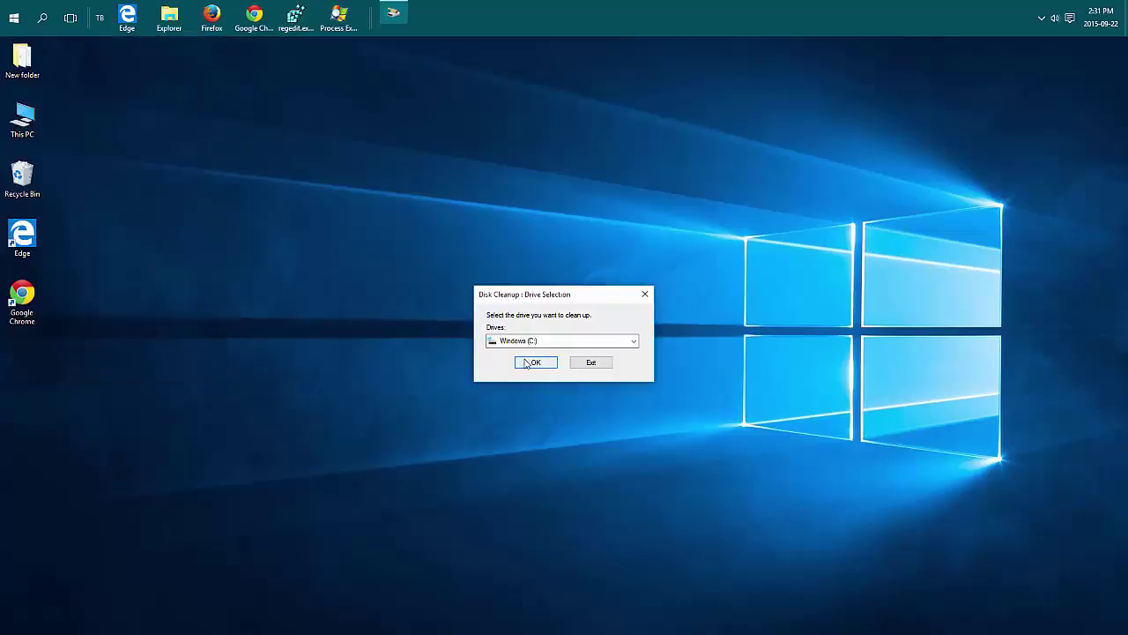
{"action": "left_click", "coordinate": [524, 364]}
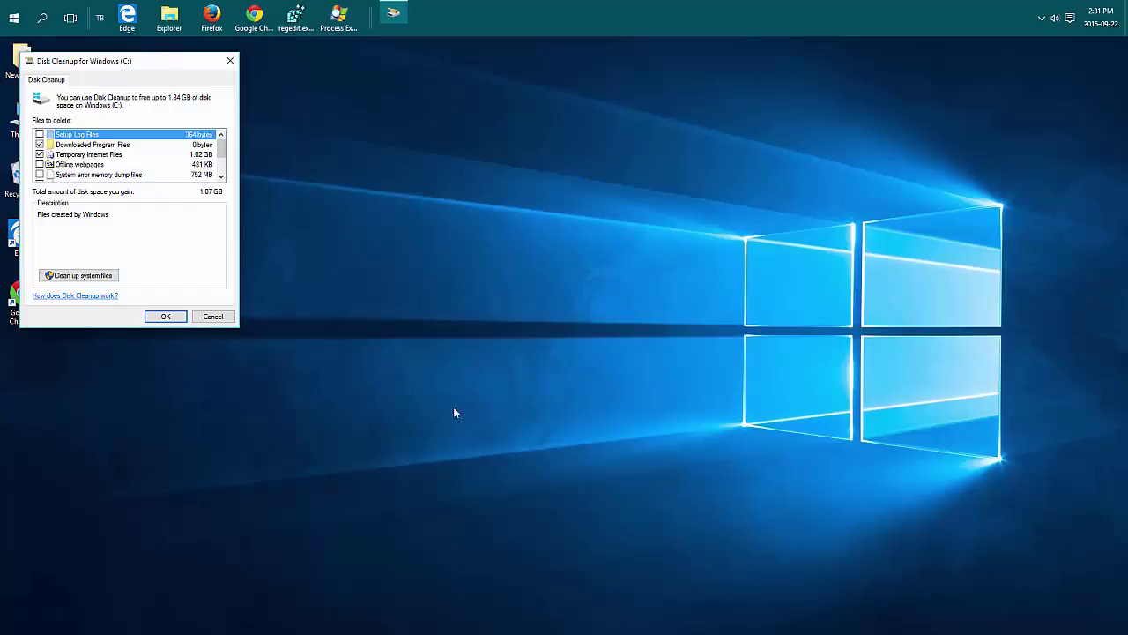
{"action": "left_click", "coordinate": [40, 154]}
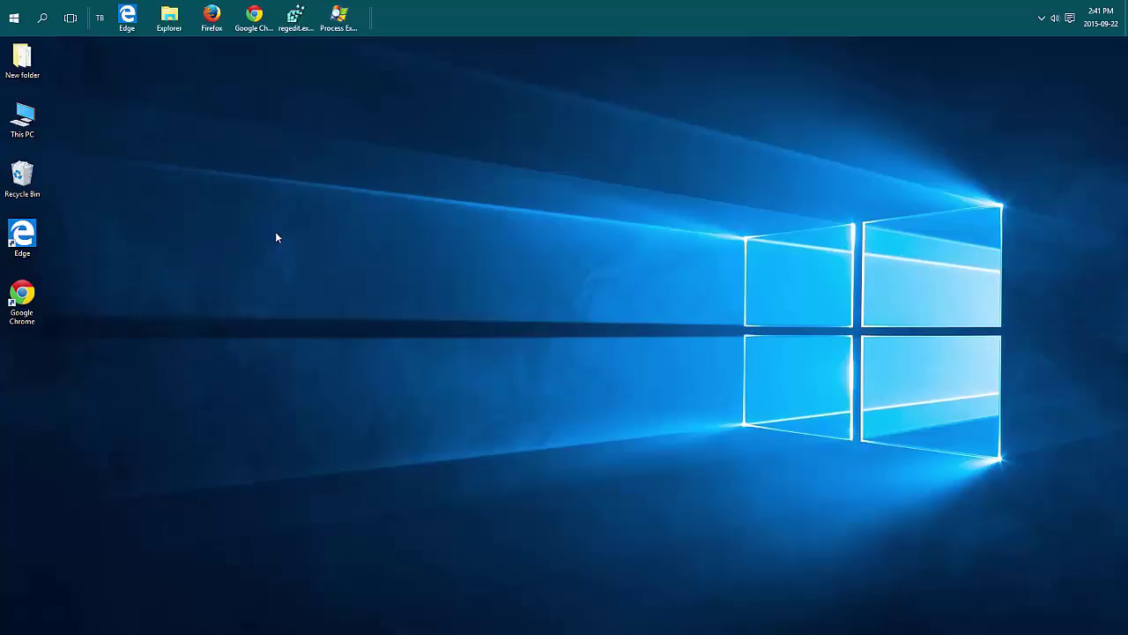
Search 'defr' to launch Defragment and Optimize Drives, then bring up its weekly optimization schedule settings
{"action": "left_click", "coordinate": [44, 25]}
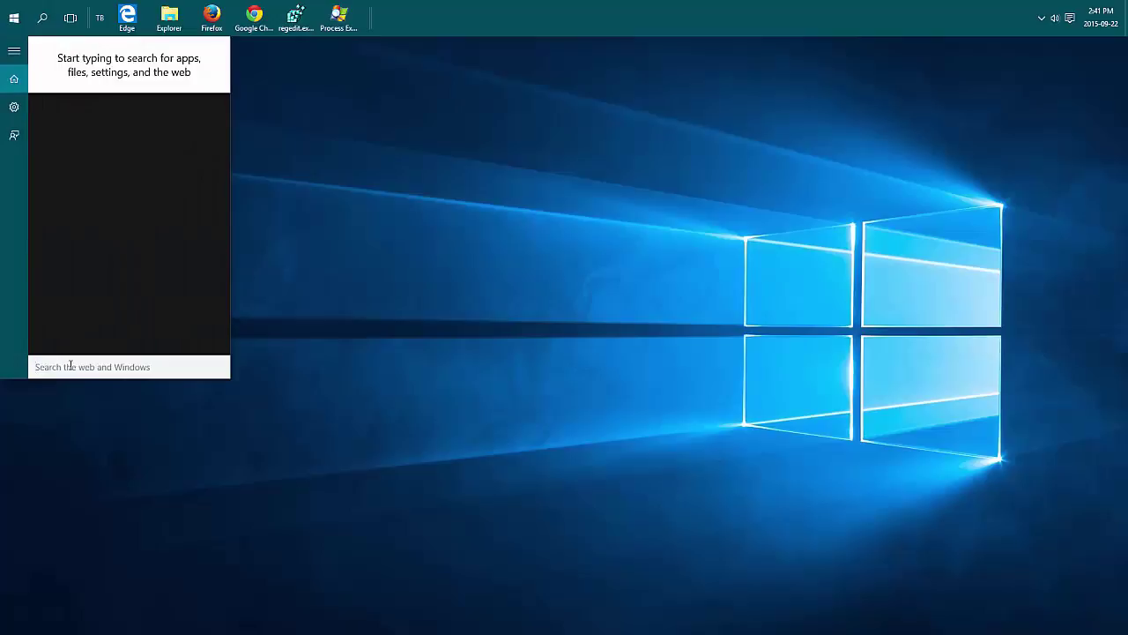
{"action": "type", "text": "defr"}
{"action": "left_click", "coordinate": [94, 81]}
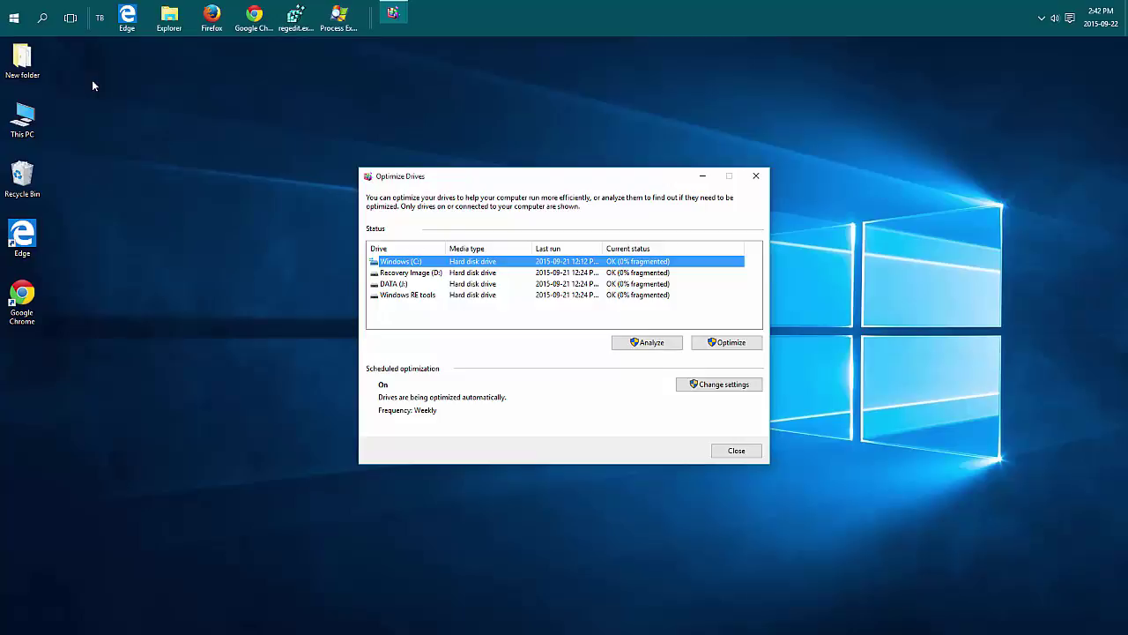
{"action": "left_click", "coordinate": [721, 388]}
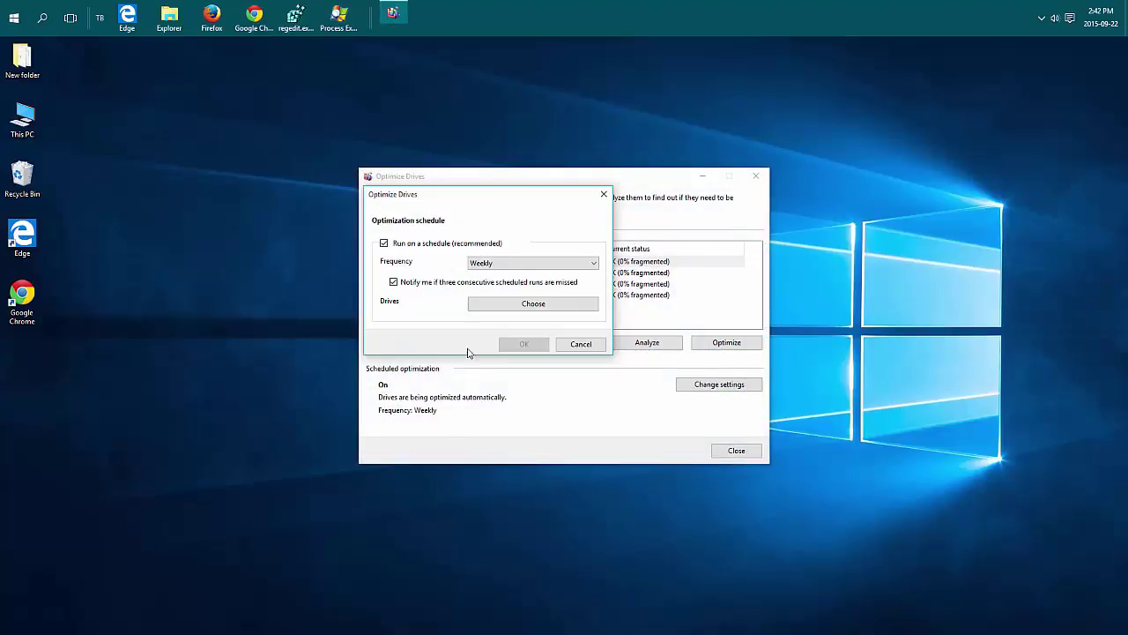
Cancel the Optimization schedule dialog, keeping the weekly schedule unchanged
{"action": "left_click", "coordinate": [579, 343]}
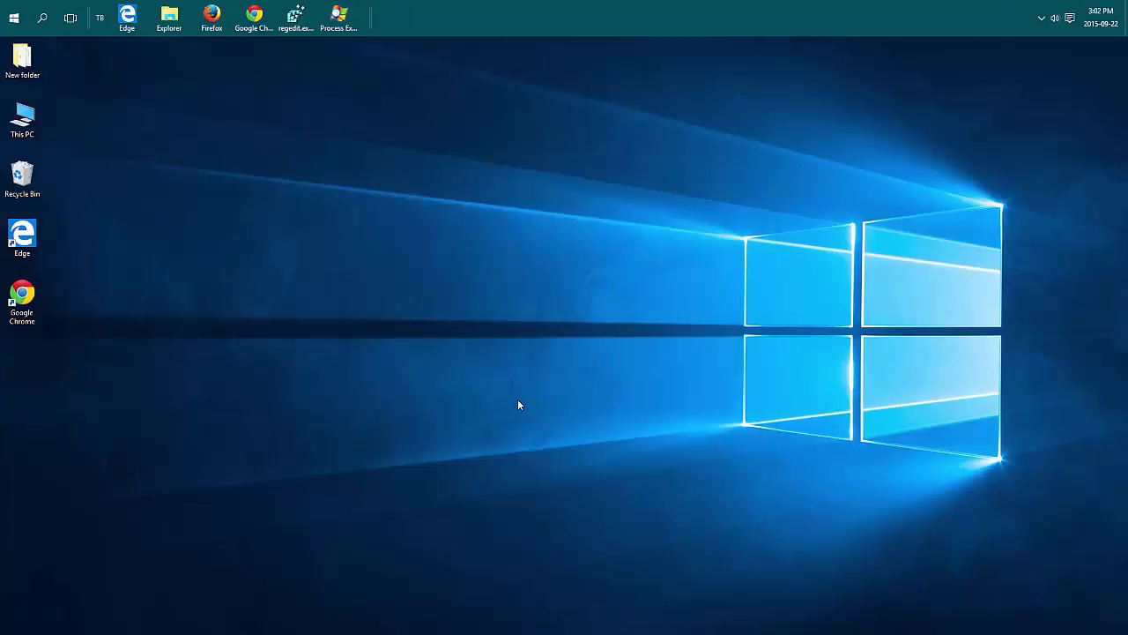